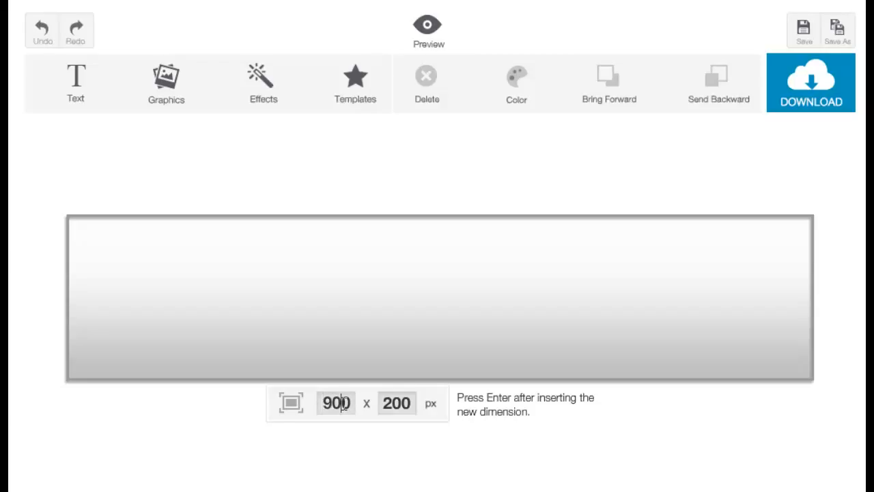
Set the header canvas size to 800 x 150 px.
double_click(344, 403)
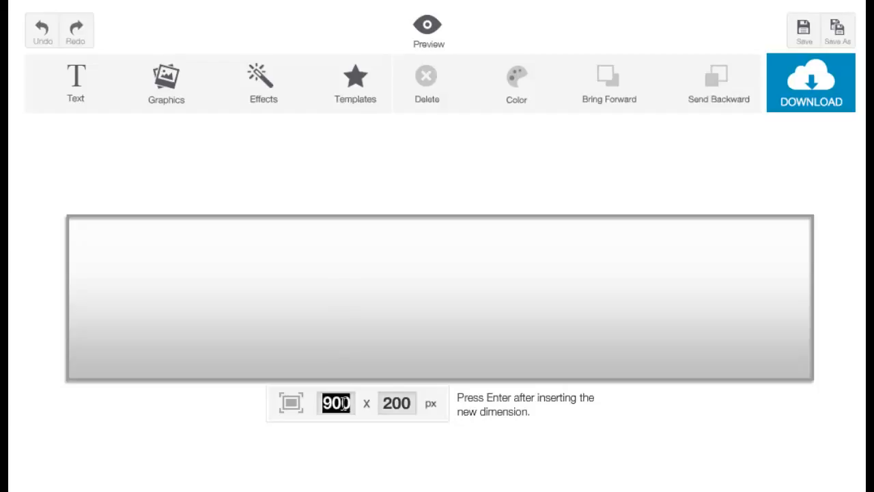
type("800")
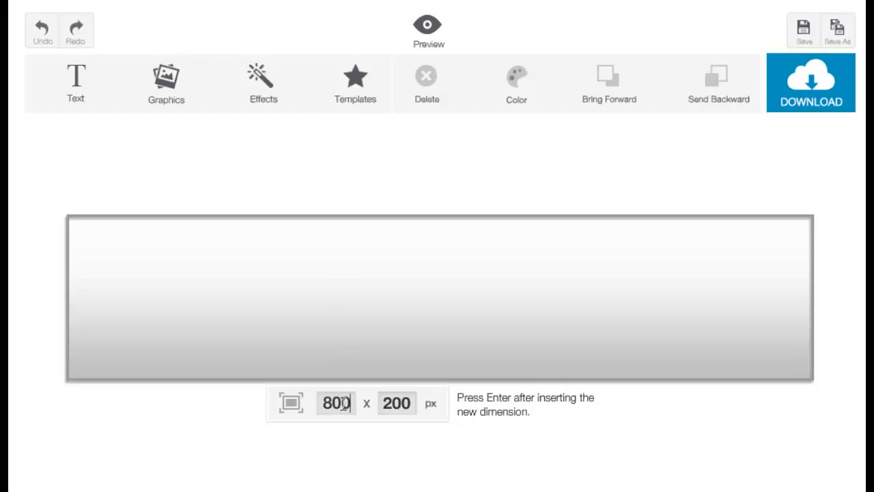
left_click_drag(383, 403, 414, 403)
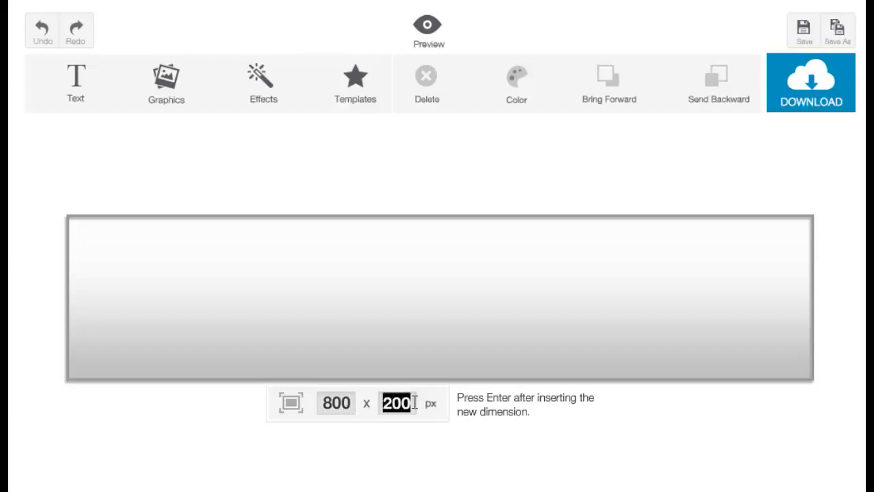
type("150")
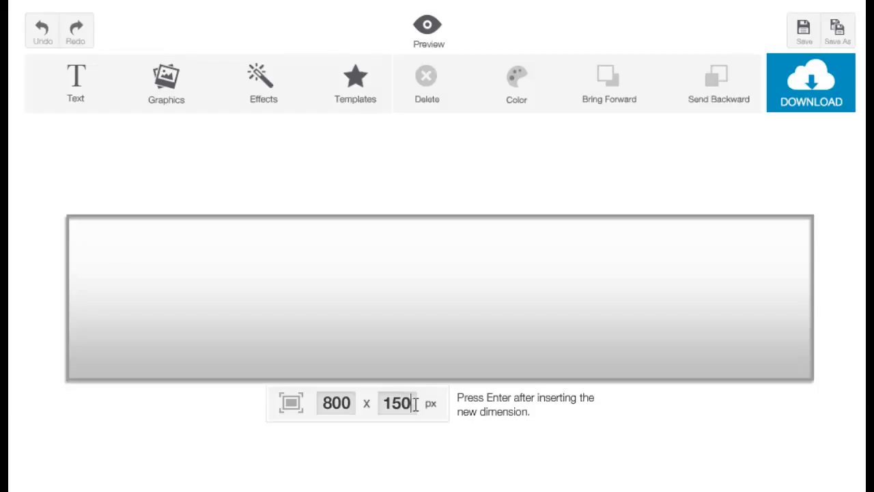
key("Return")
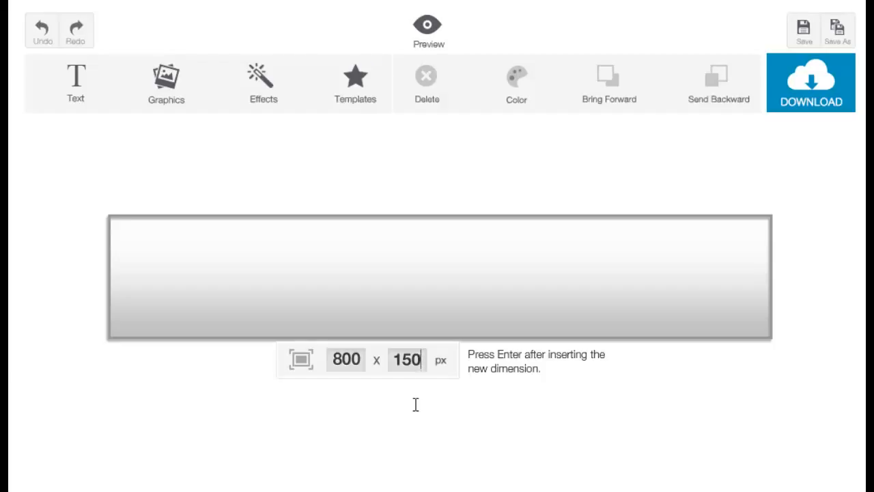
Add a title to the canvas, shift it toward the middle and change its text to "My Header".
left_click(78, 88)
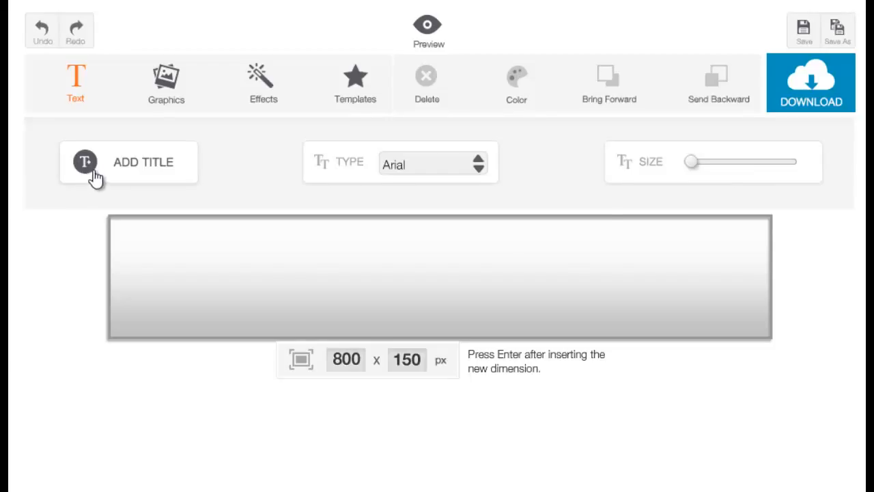
left_click(124, 174)
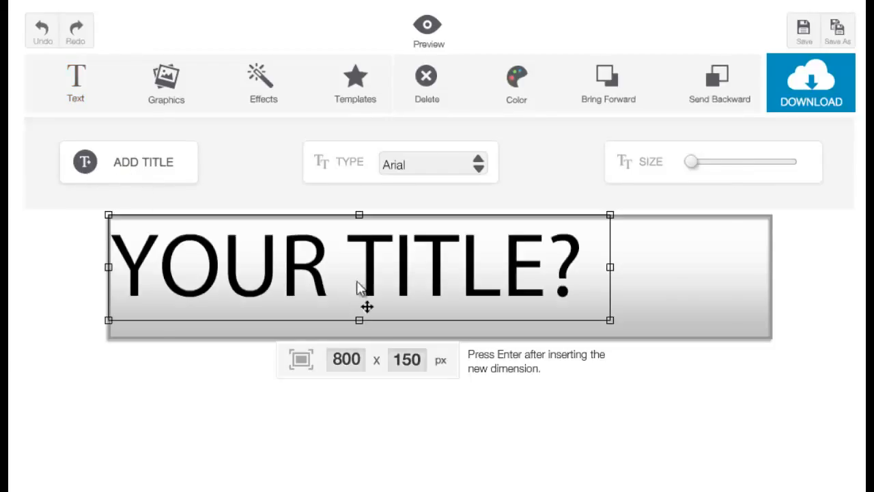
left_click_drag(357, 283, 430, 279)
double_click(455, 283)
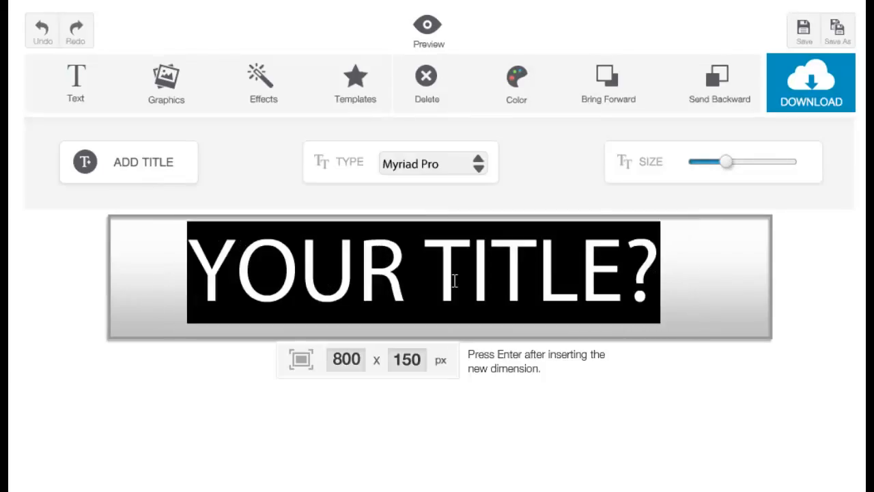
type("My")
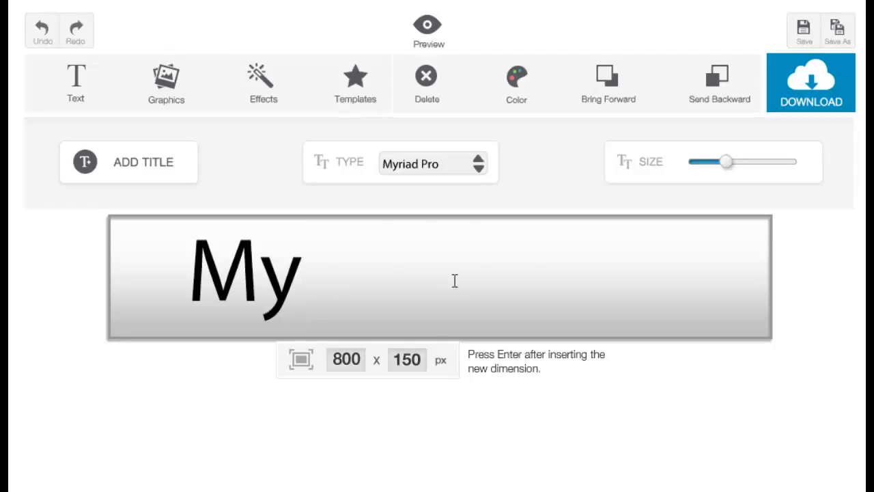
type(" Header")
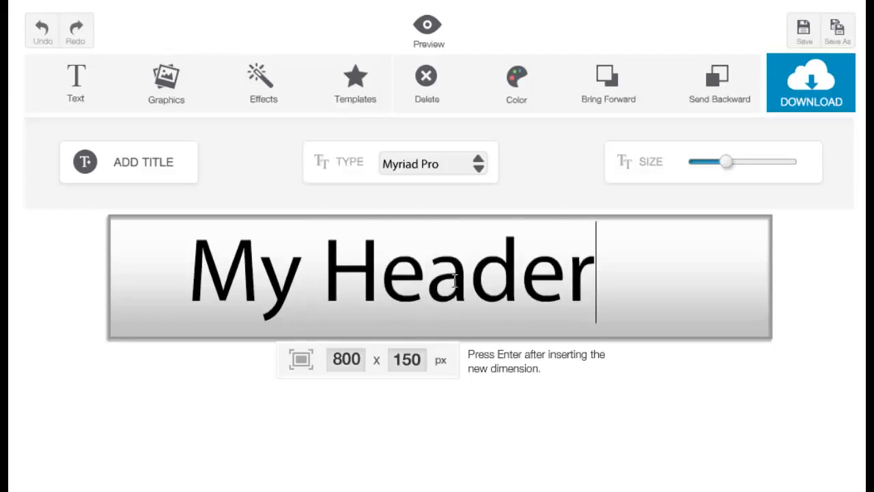
key("Escape")
Change the font of the "My Header" title to Impact.
left_click(374, 292)
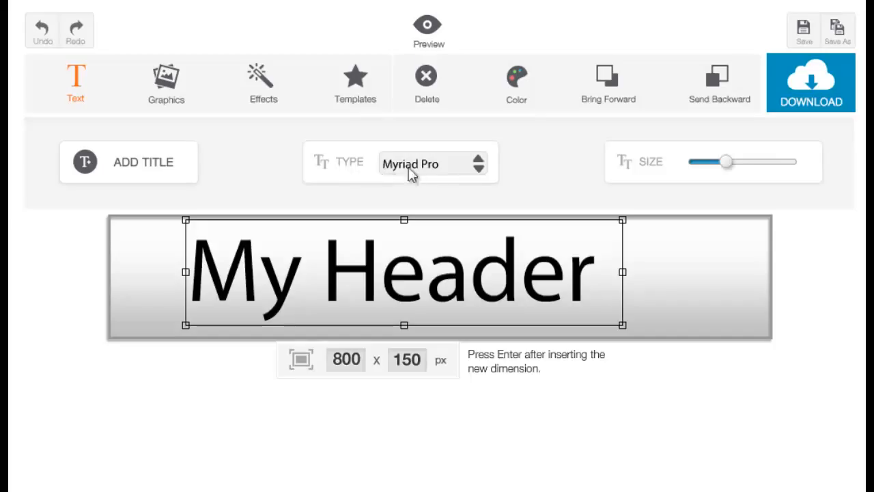
left_click(479, 169)
left_click_drag(484, 191, 478, 228)
left_click(458, 275)
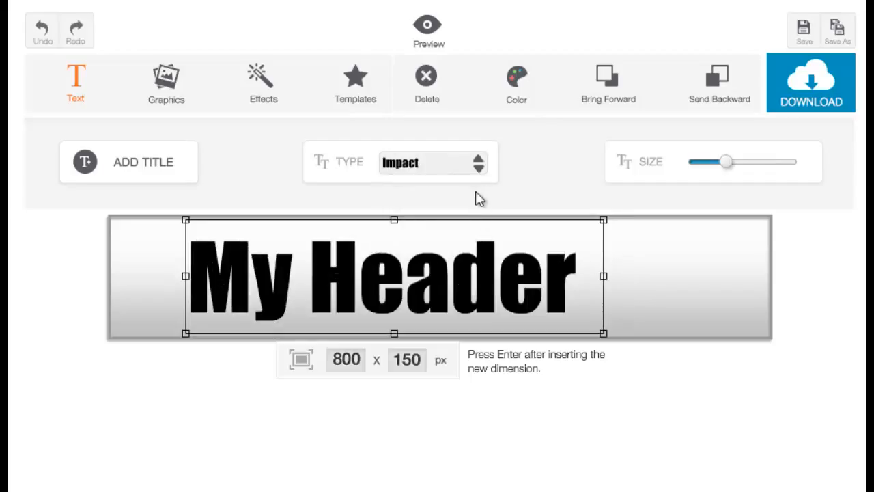
Shrink the "My Header" title, center it on the canvas and color it dark red.
left_click_drag(467, 293, 472, 294)
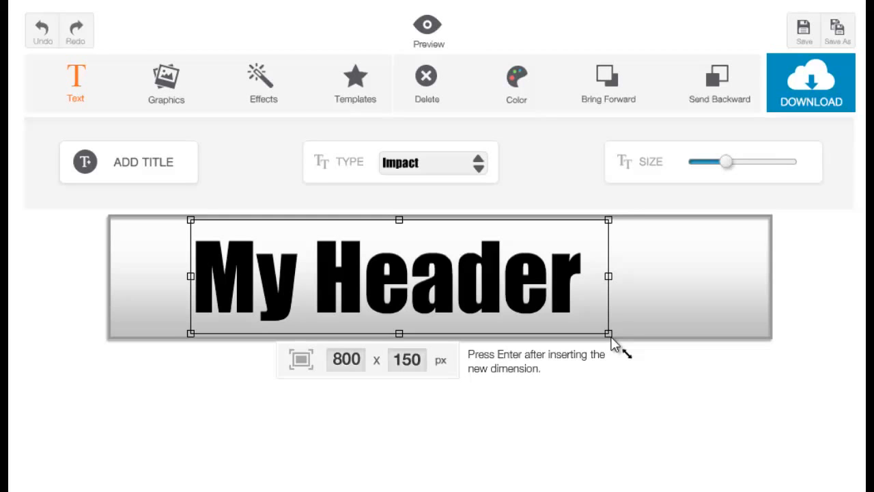
left_click_drag(613, 344, 571, 323)
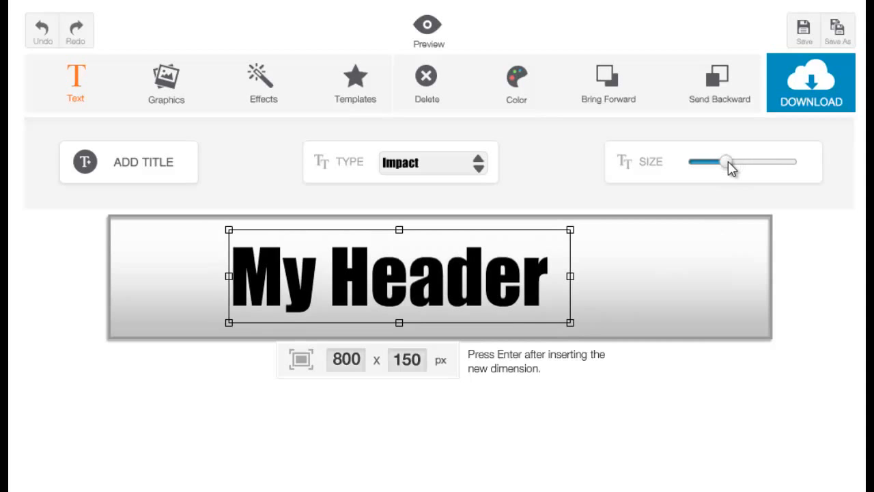
mouse_move(728, 162)
left_mouse_down()
mouse_move(765, 162)
mouse_move(728, 175)
left_mouse_up()
left_click_drag(433, 247, 402, 276)
mouse_move(456, 280)
left_mouse_down()
mouse_move(375, 293)
mouse_move(326, 289)
mouse_move(501, 278)
mouse_move(465, 277)
left_mouse_up()
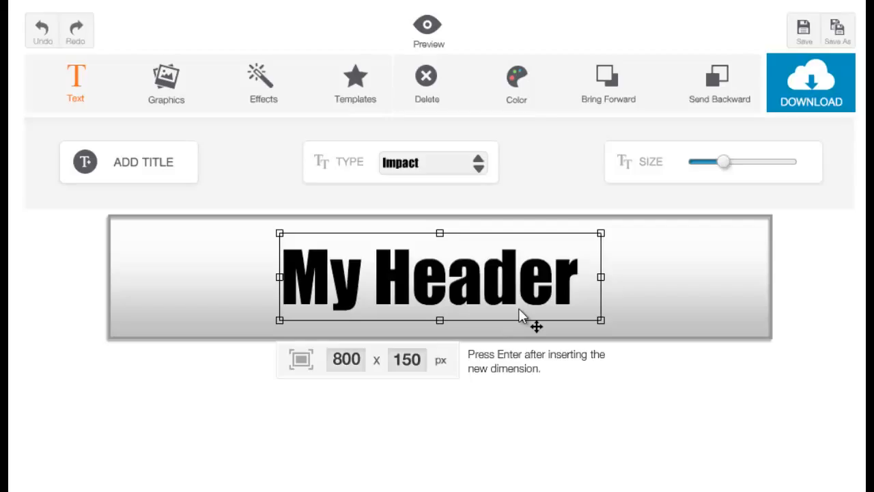
left_click(515, 100)
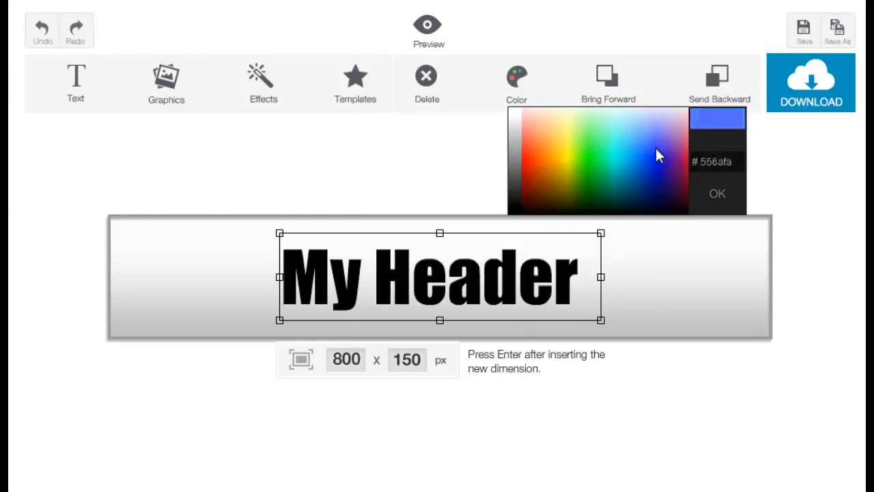
left_click(523, 179)
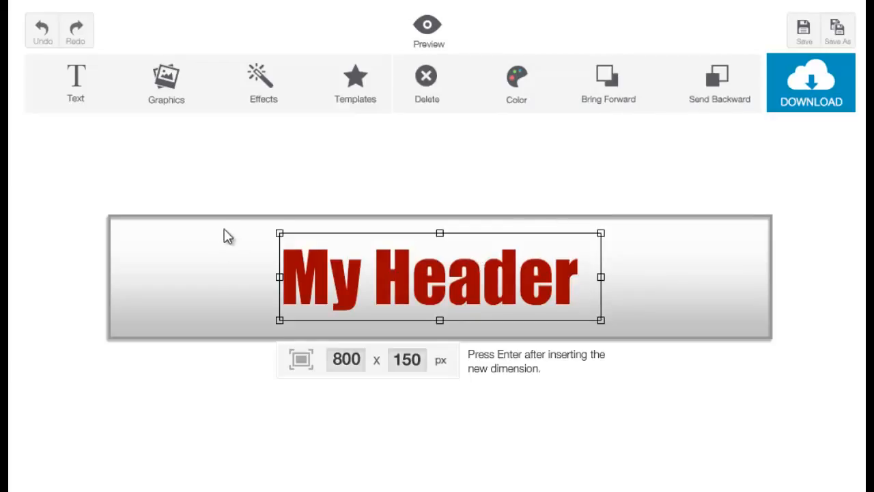
Insert the film reel clip art from the graphics library onto the canvas.
left_click(168, 104)
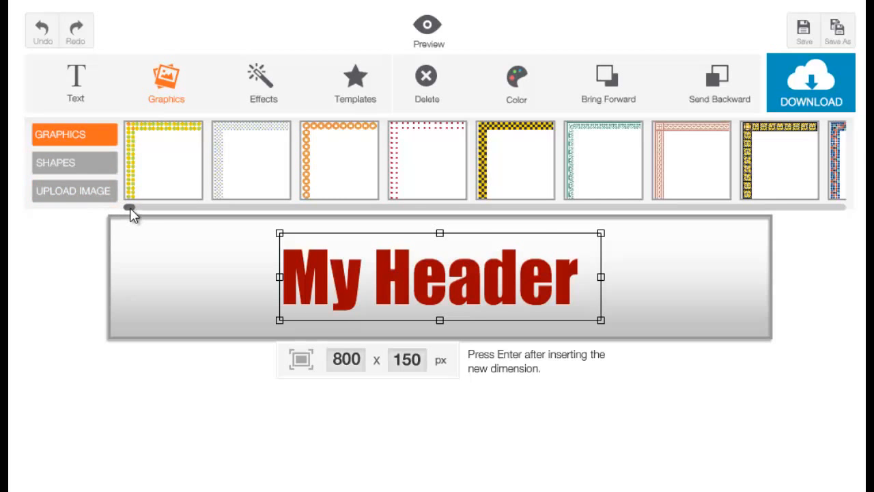
left_click_drag(129, 207, 849, 236)
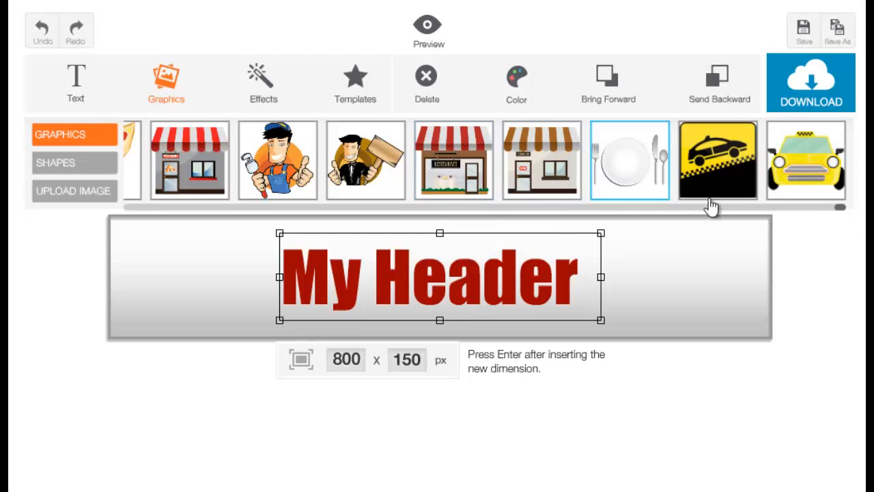
left_click_drag(839, 211, 469, 230)
left_click(422, 172)
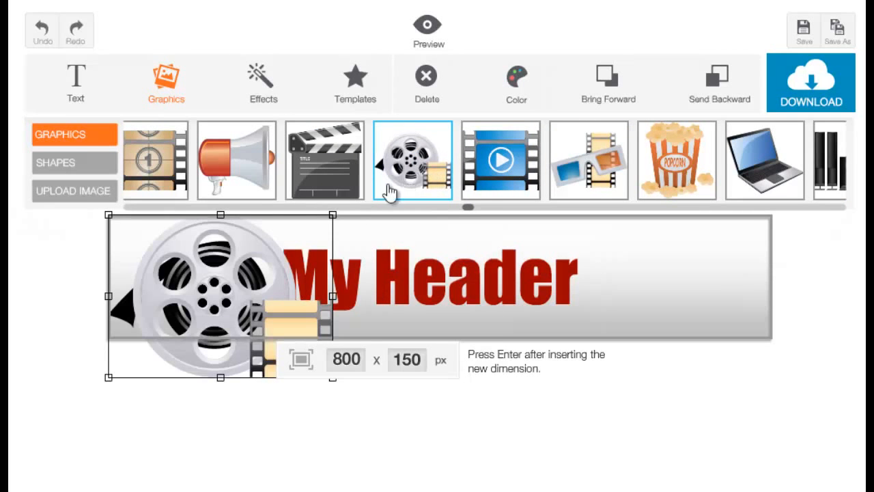
Scale down the film reel, tilt it slightly counterclockwise and place it overlapping the start of the title.
mouse_move(208, 311)
left_mouse_down()
mouse_move(232, 307)
mouse_move(220, 308)
left_mouse_up()
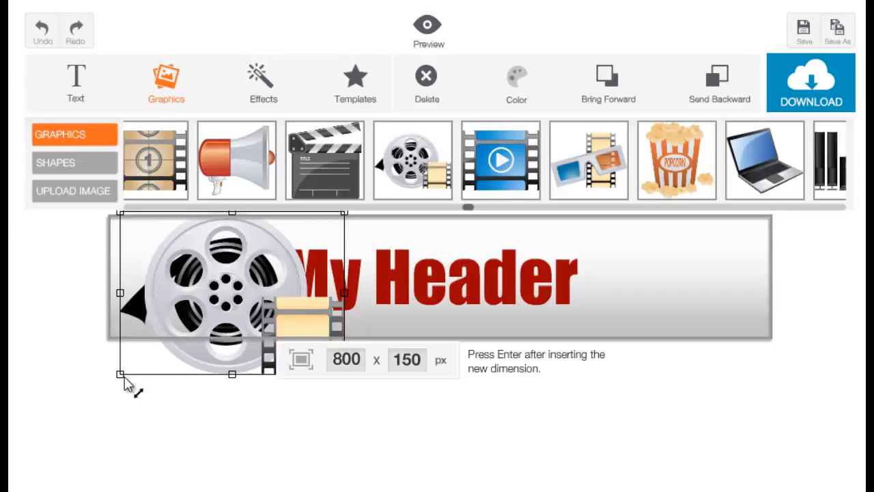
left_click_drag(125, 381, 176, 360)
left_click_drag(231, 301, 219, 287)
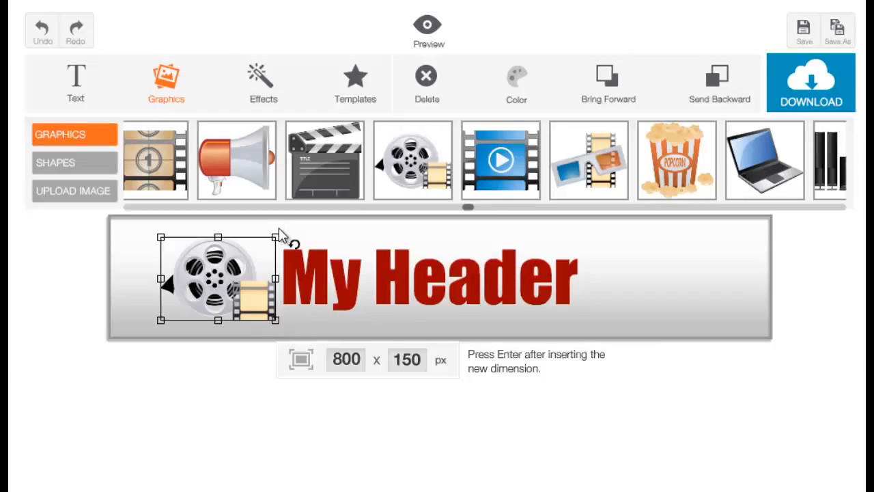
left_click_drag(278, 229, 254, 233)
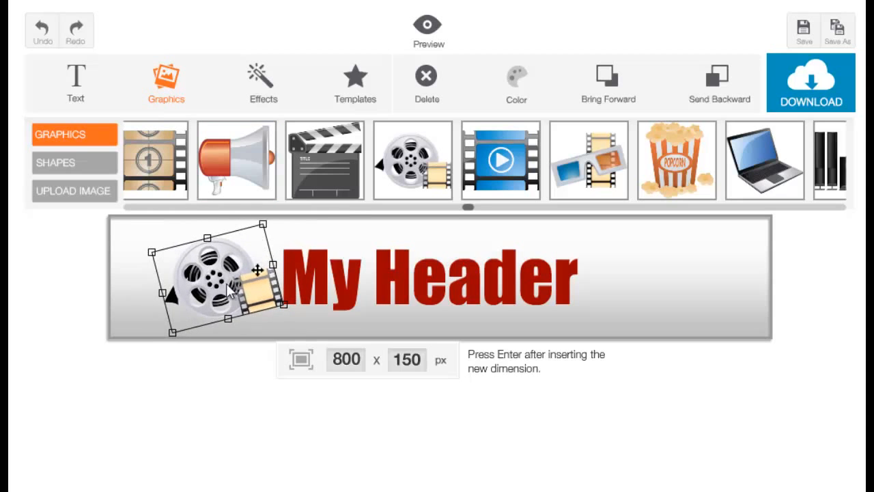
left_click_drag(230, 295, 261, 305)
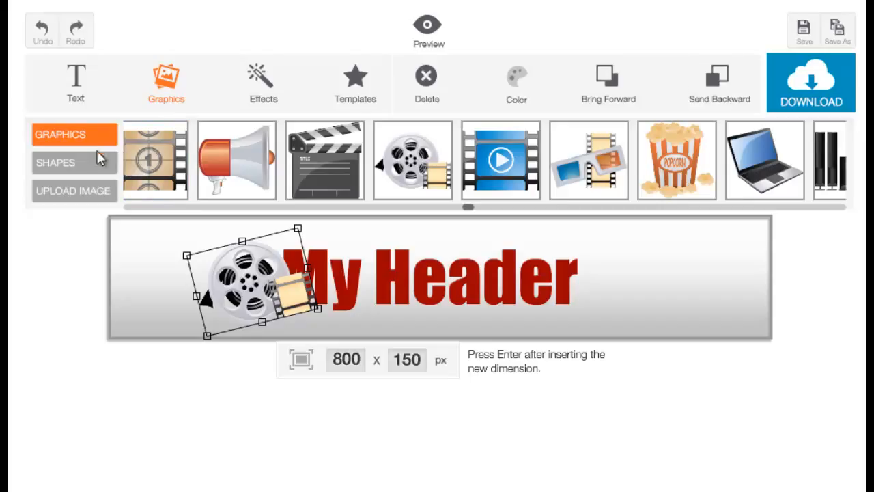
Insert a square shape, stretch it into a wide thin bar and place it across the lower part of the title.
left_click(621, 323)
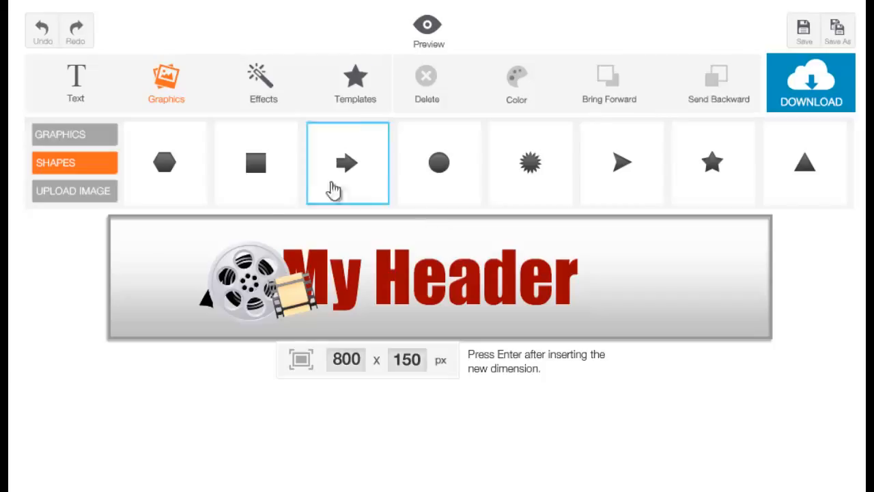
left_click(262, 201)
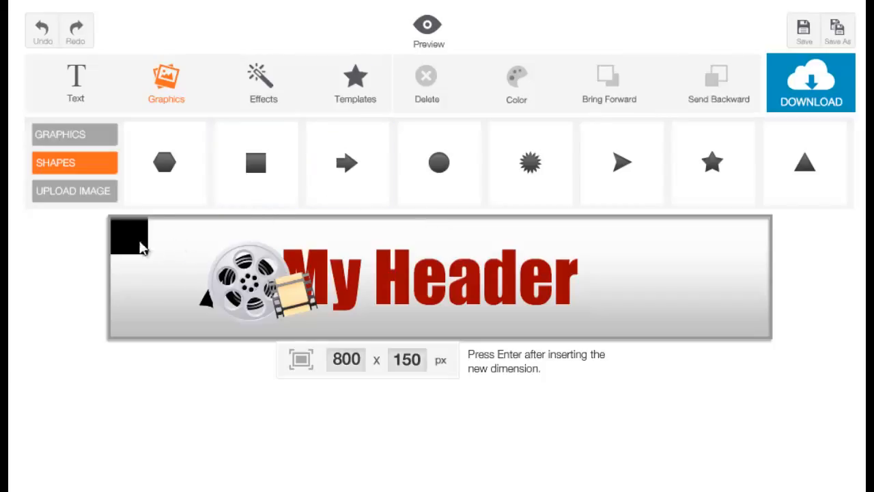
left_click_drag(140, 246, 450, 283)
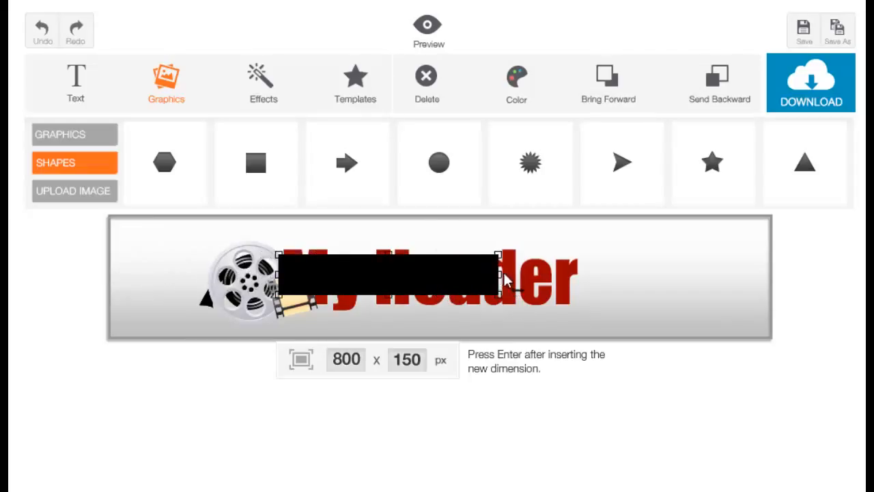
left_click_drag(504, 276, 528, 277)
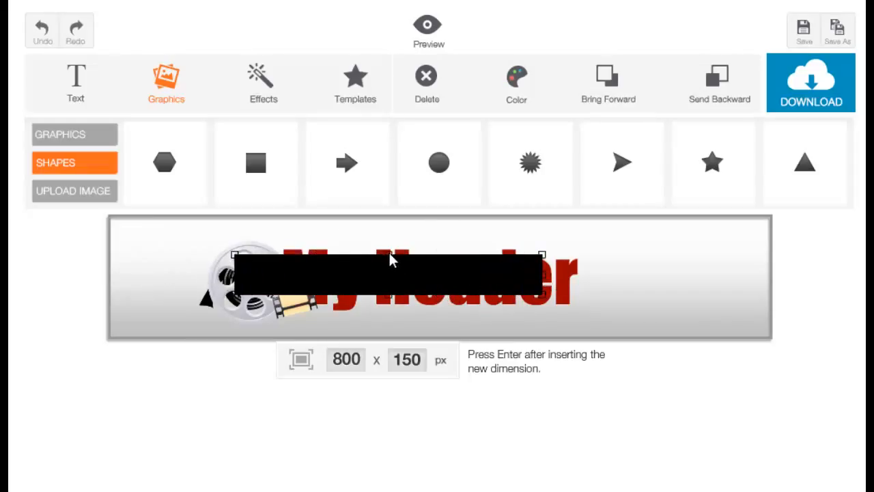
left_click_drag(387, 255, 490, 301)
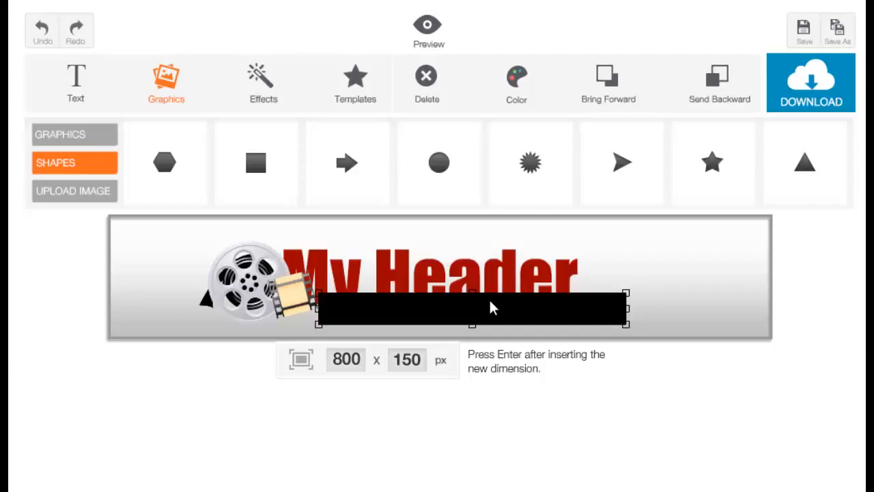
Color the bar white (#ffffff).
left_click(514, 95)
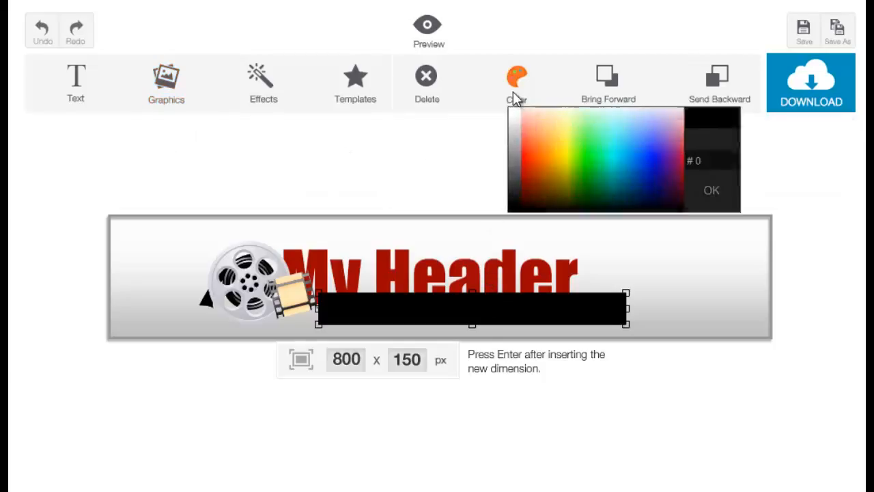
left_click(518, 115)
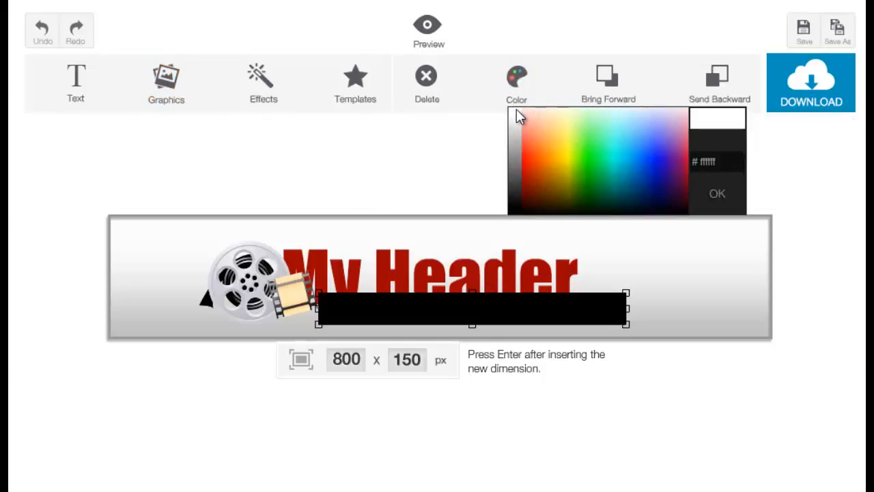
left_click(516, 109)
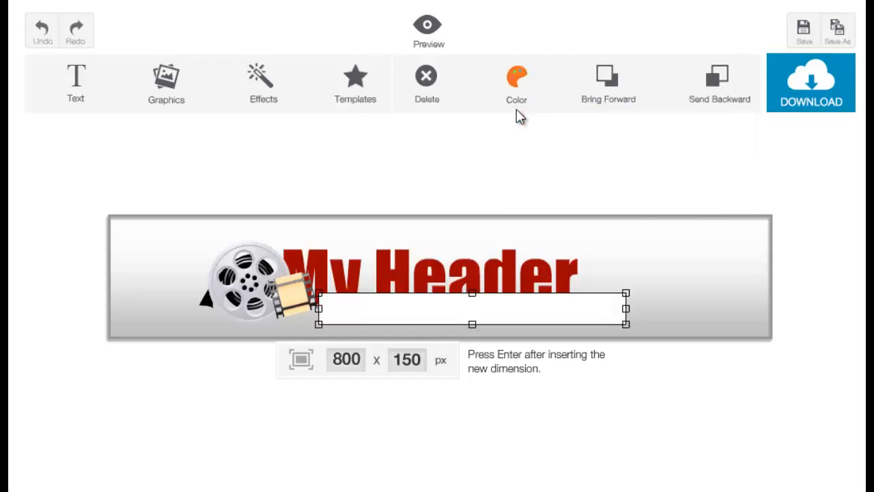
Bring the "My Header" title forward in front of the film reel and the white bar.
left_click(378, 299)
left_click(391, 281)
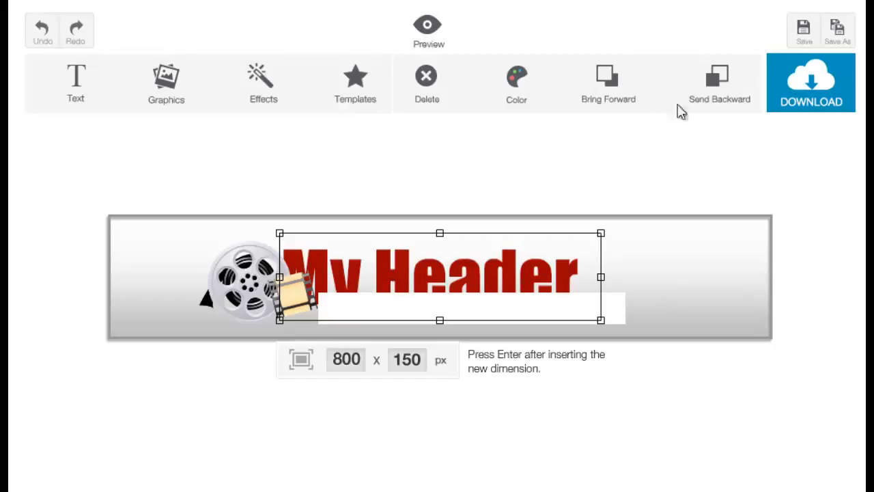
left_click(628, 95)
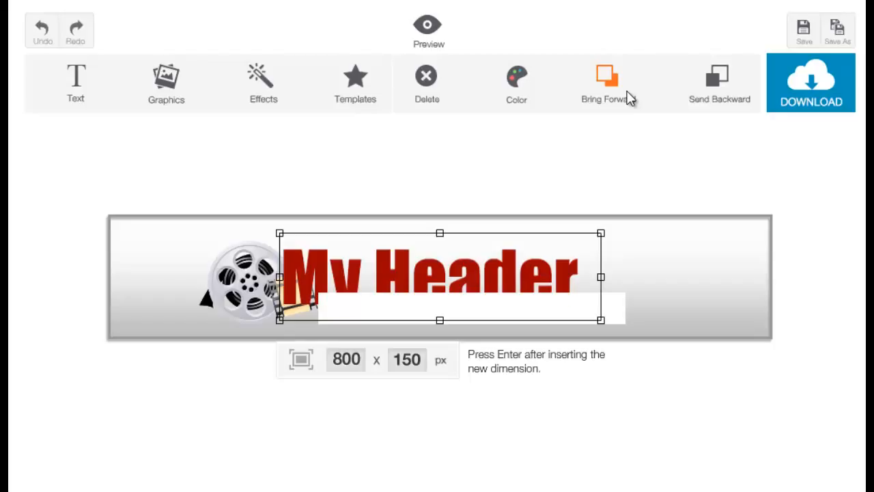
left_click(620, 318)
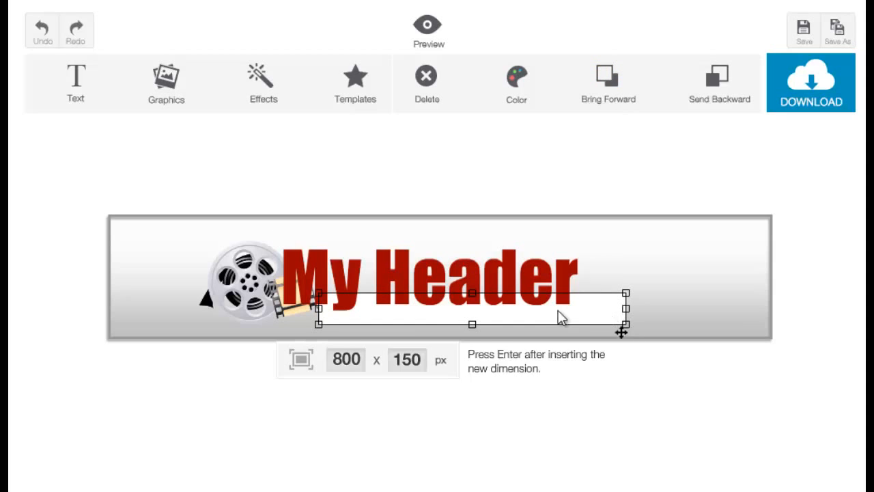
Move the white bar slightly up and to the left, behind the lower half of the title.
left_click(503, 295)
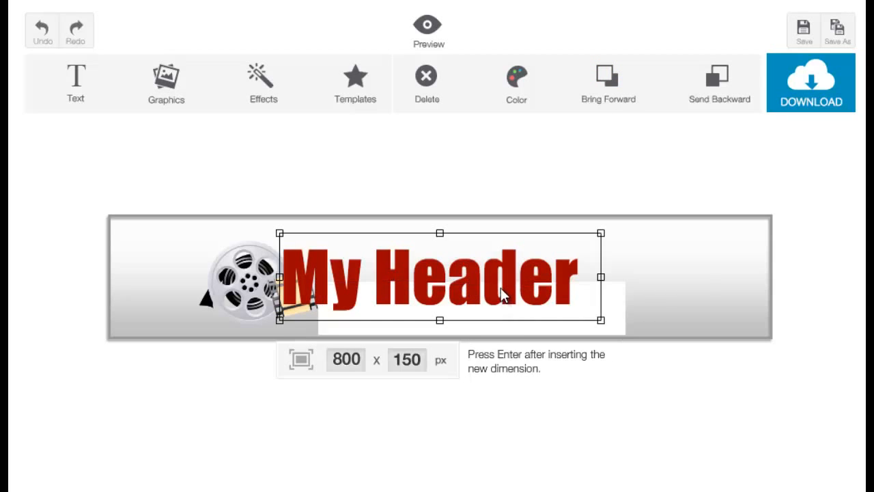
left_click_drag(619, 326, 600, 306)
left_click(694, 307)
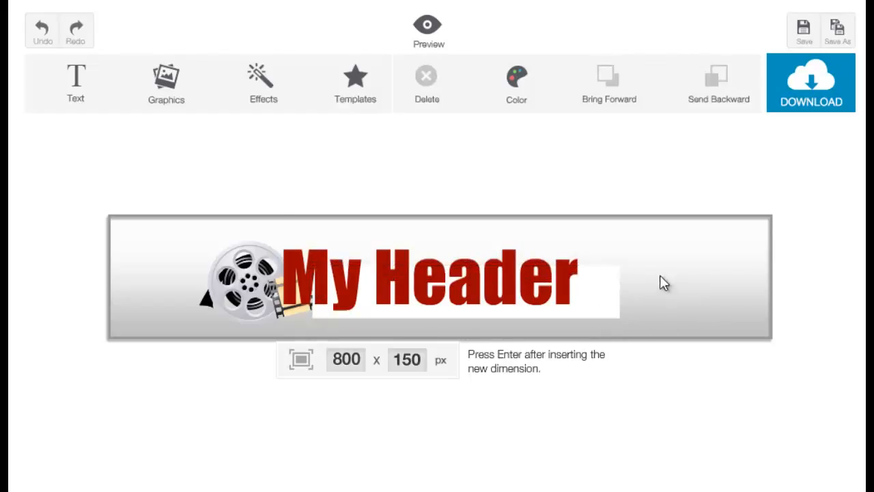
Upload the tooth character image "48" from New folder into the header.
left_click(166, 99)
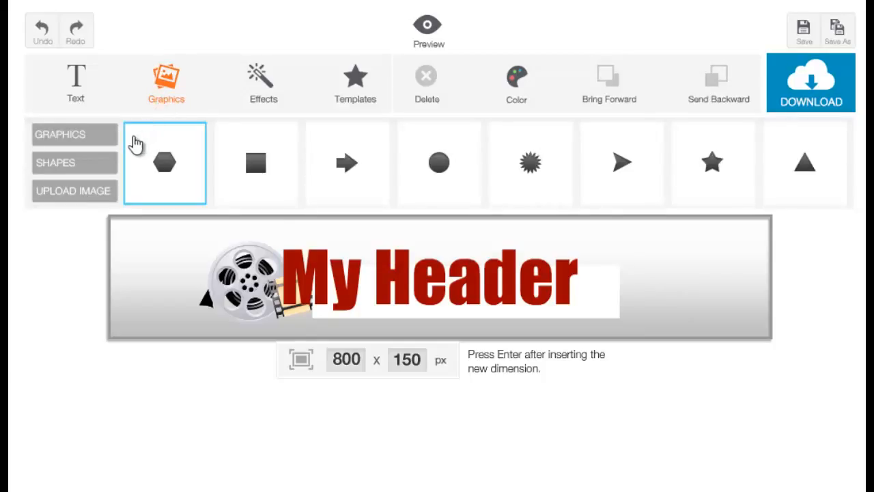
left_click(108, 193)
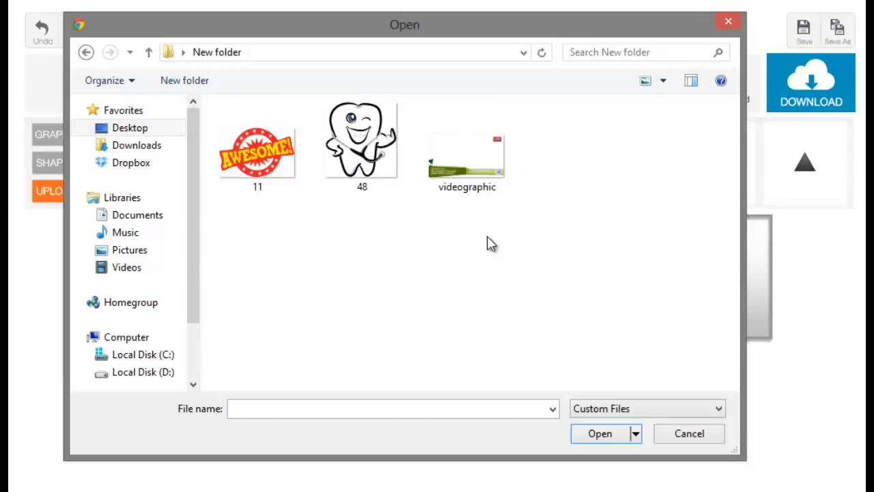
left_click(388, 176)
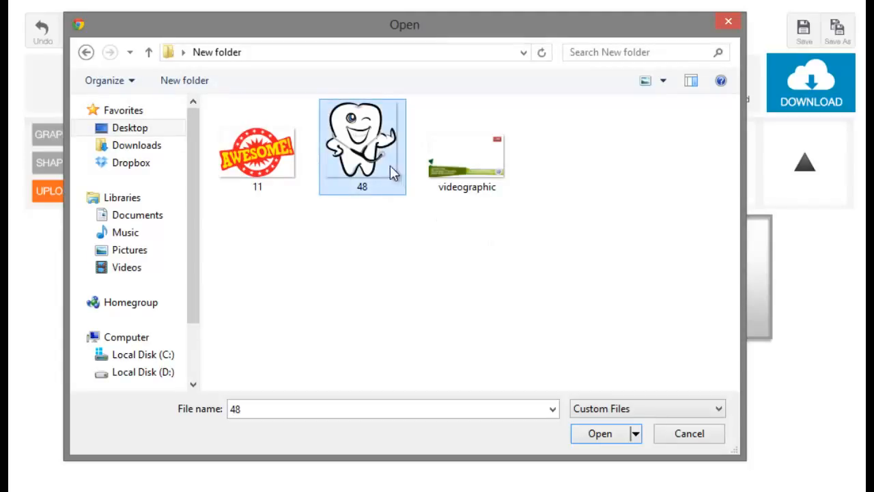
left_click(613, 436)
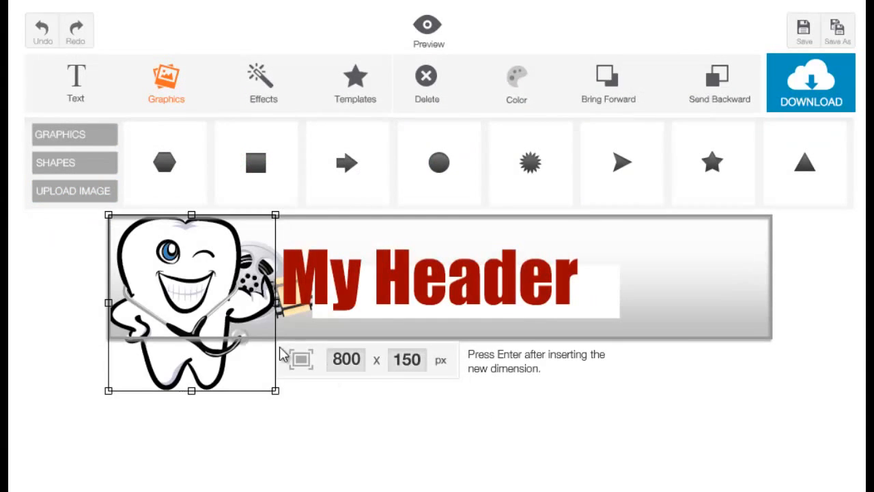
Scale down the tooth character, tilt it slightly clockwise and place it at the end of the title.
left_click_drag(229, 357, 681, 359)
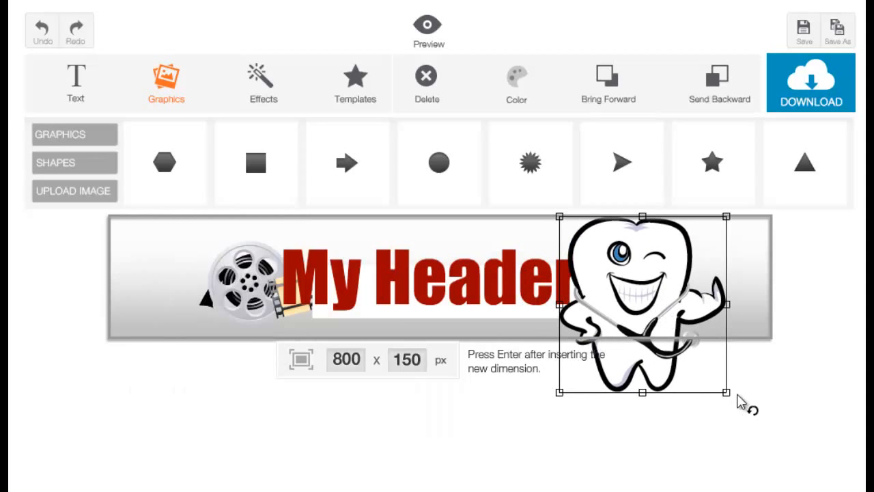
left_click_drag(729, 395, 710, 375)
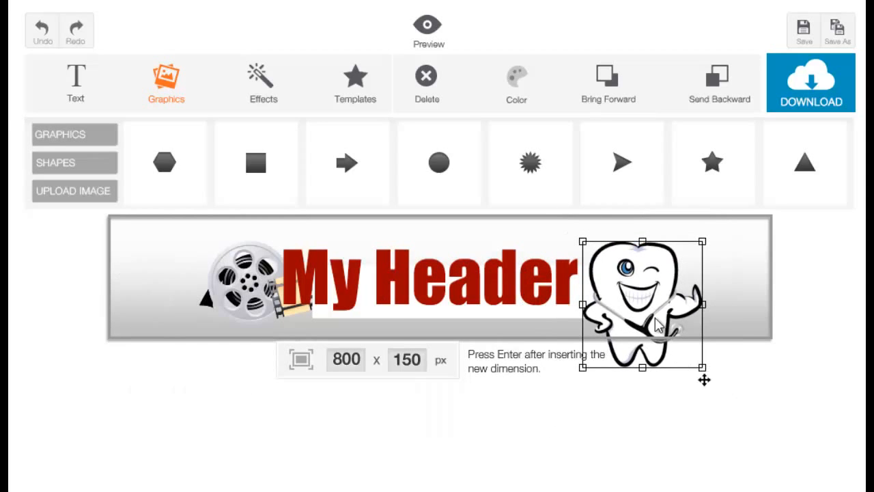
left_click_drag(645, 299, 629, 284)
left_click_drag(696, 232, 701, 263)
left_click_drag(626, 285, 619, 273)
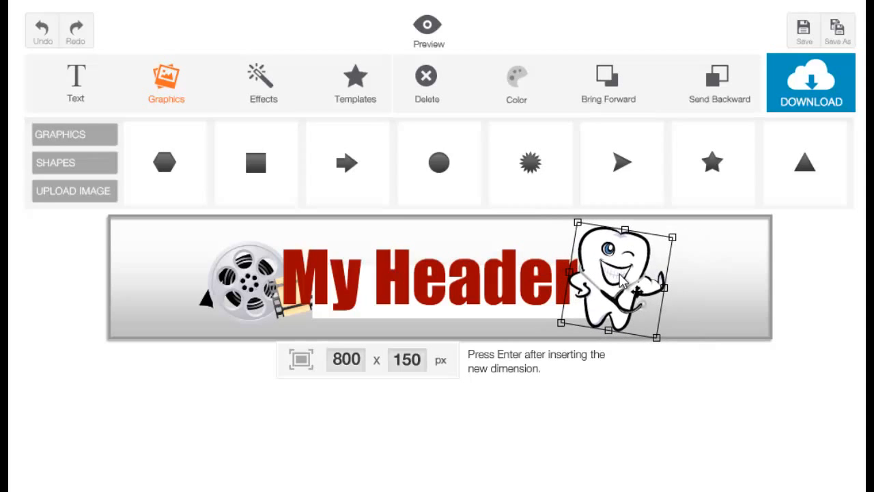
Try the tooth character behind the white bar, then return it to the front and nudge it up toward the title.
left_click(741, 103)
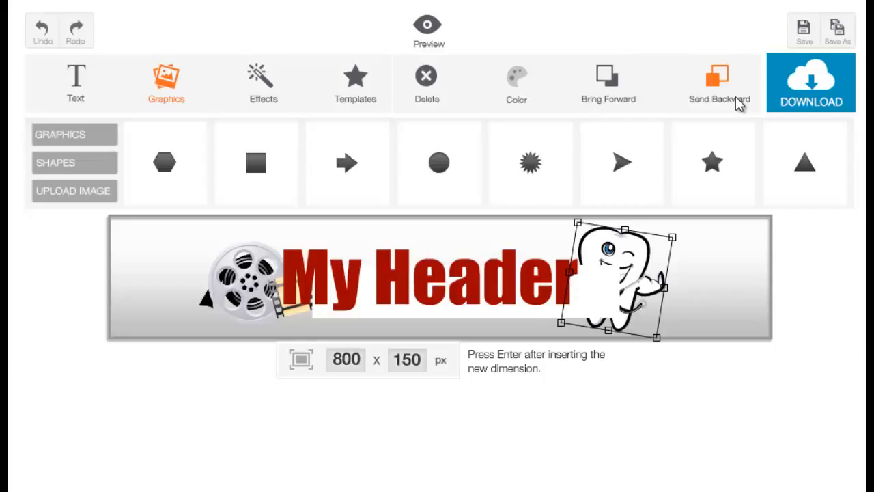
left_click(633, 100)
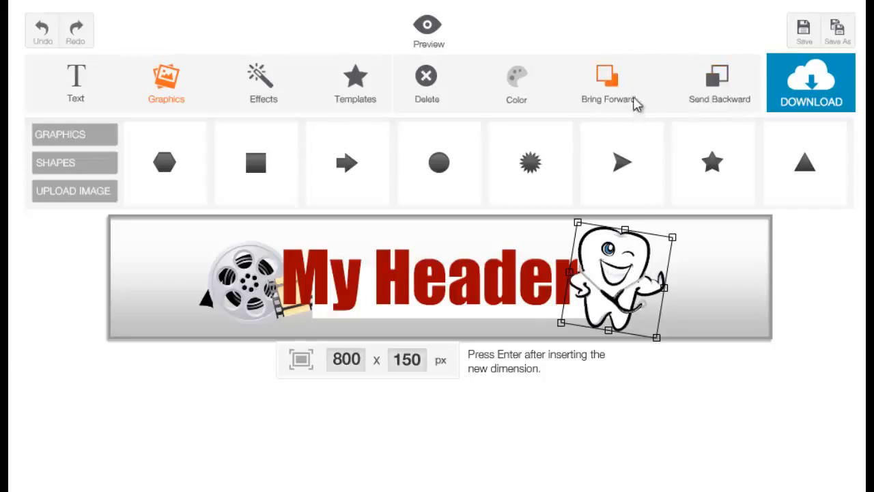
left_click_drag(633, 254, 623, 246)
left_click(646, 260)
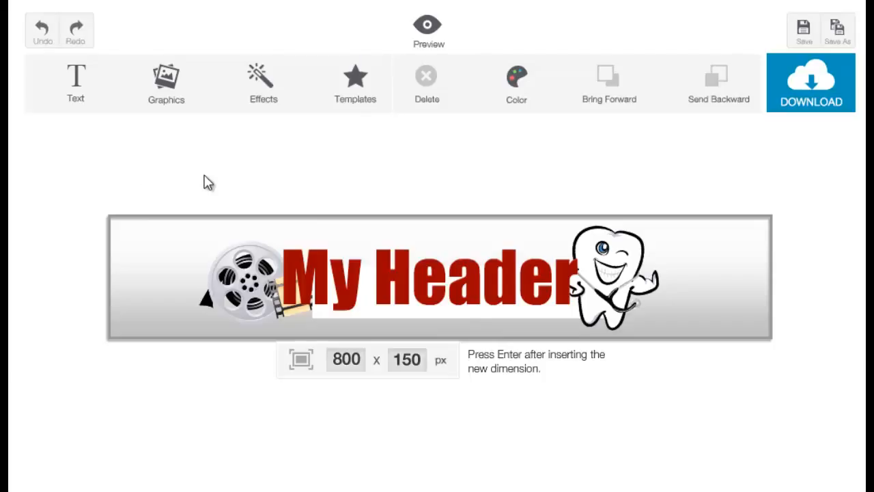
Try the lilac geometric pattern and the vertical stripe pattern on the header background.
left_click(269, 103)
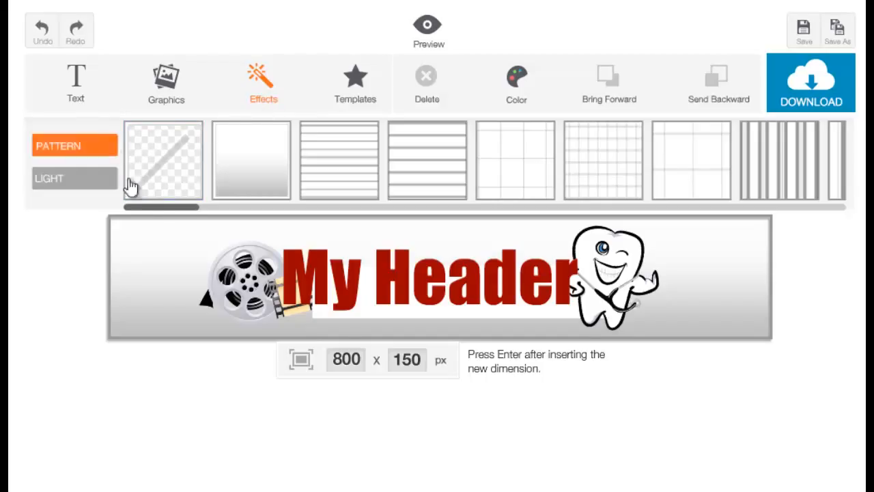
left_click_drag(162, 214, 487, 198)
left_click(410, 172)
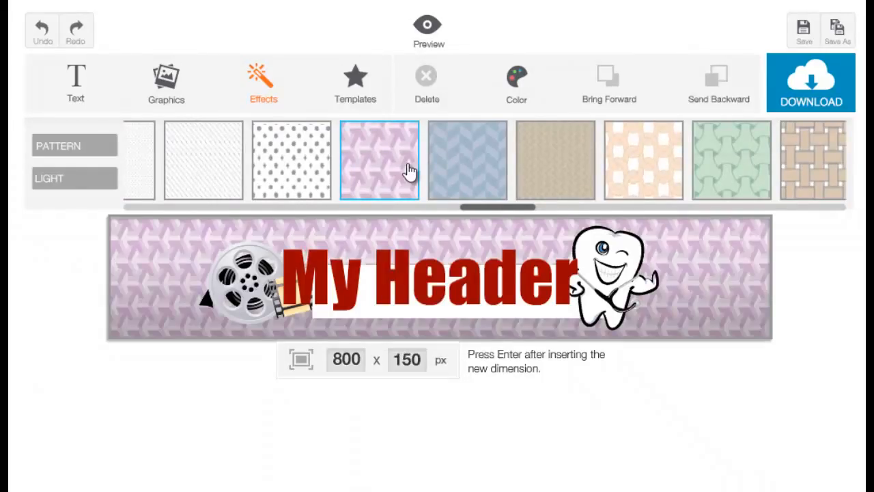
left_click_drag(516, 207, 157, 205)
left_click(363, 171)
left_click(328, 169)
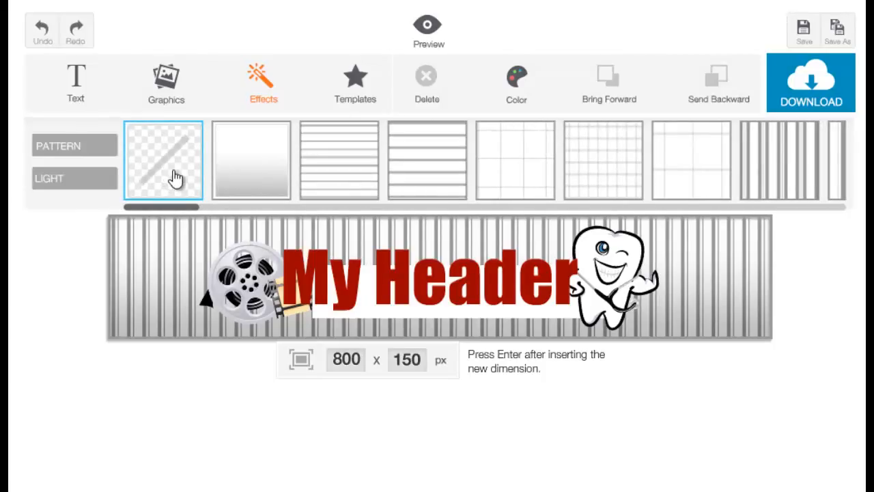
Remove the stripe pattern from the background and reapply the plain vertical gradient pattern.
left_click(174, 177)
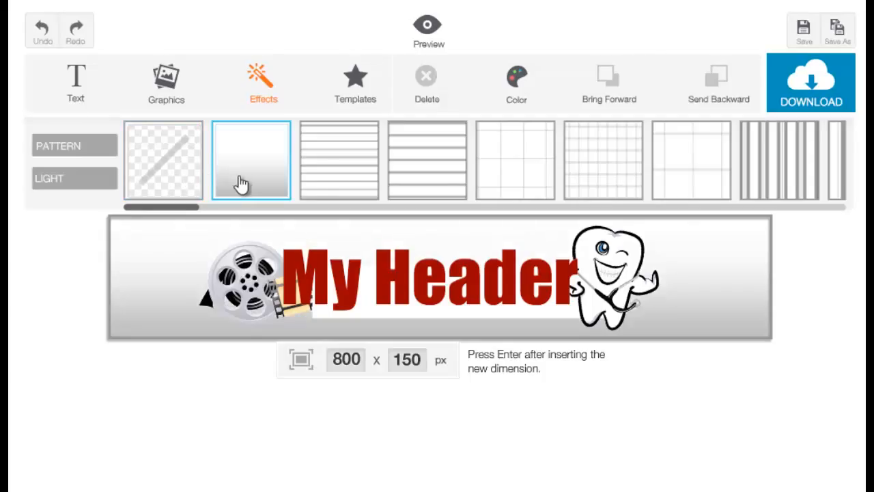
left_click(246, 166)
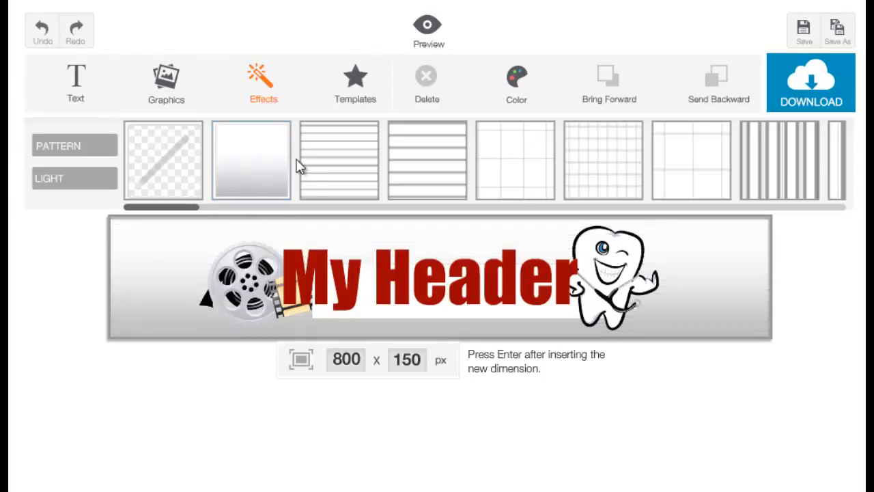
left_click(118, 318)
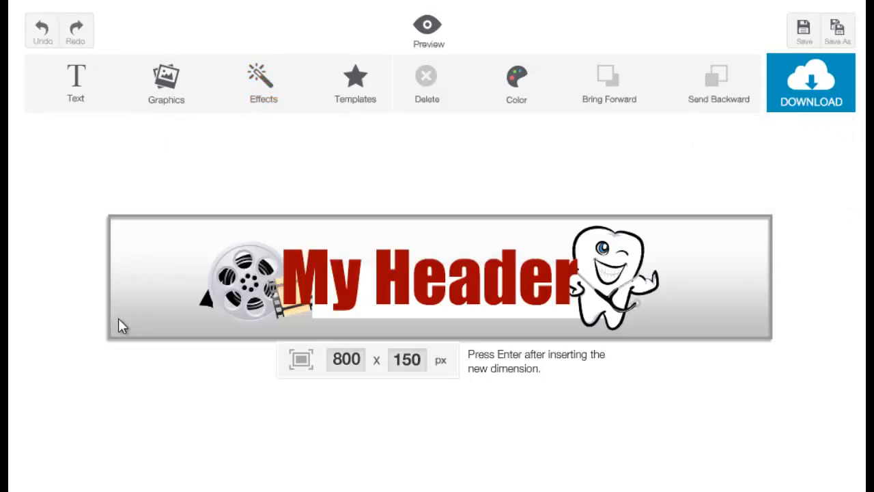
Color the header background green.
left_click(516, 83)
left_click_drag(568, 154, 601, 175)
left_click(601, 174)
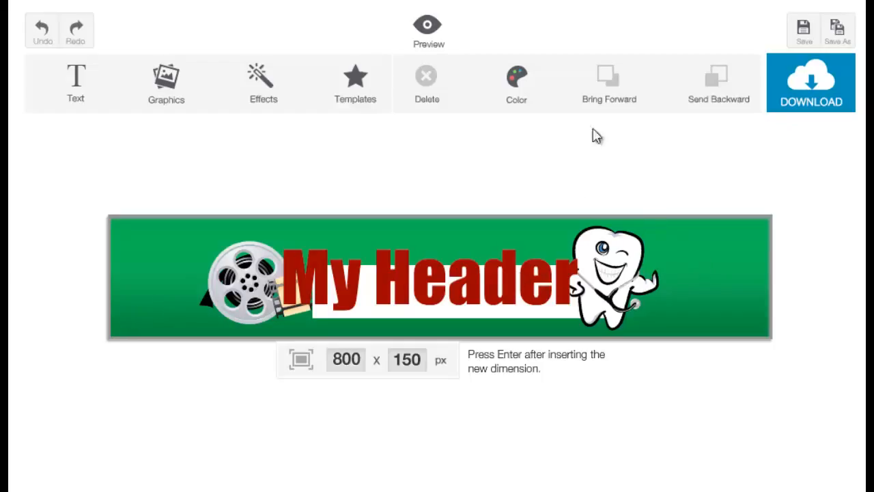
Color the header background light golden yellow (about #ffdf81).
left_click(517, 79)
left_click_drag(547, 144, 558, 130)
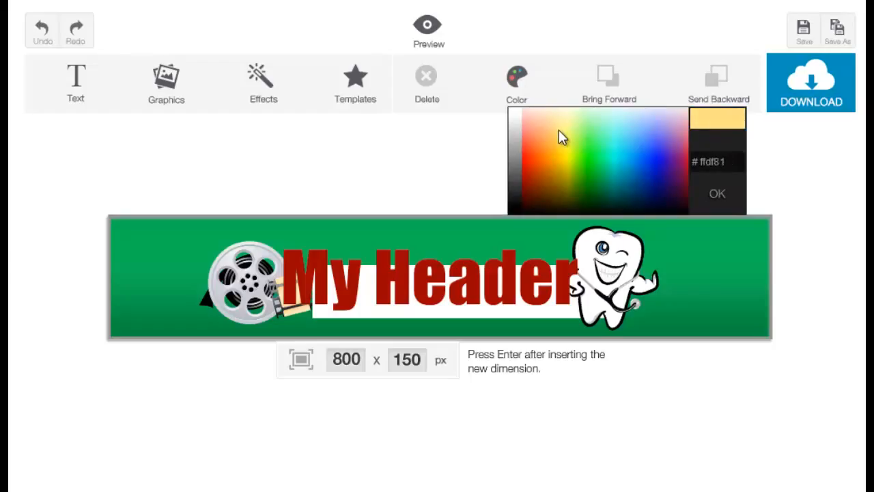
left_click(558, 130)
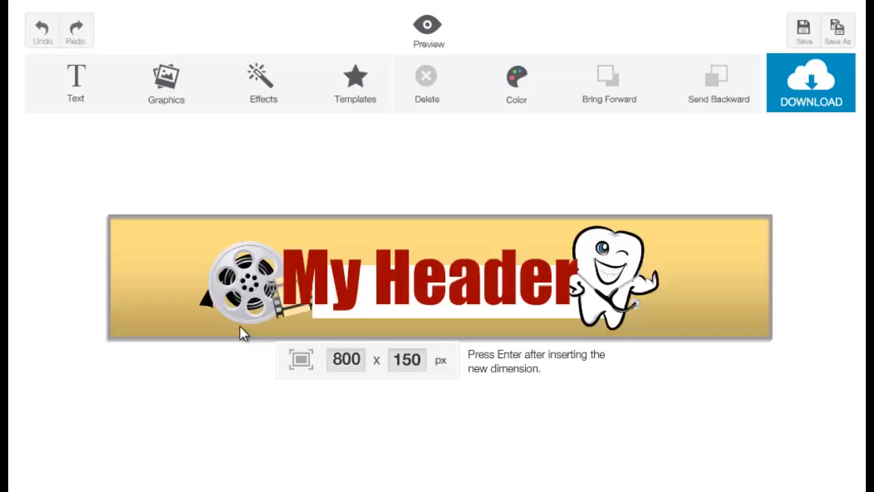
Add the Smooth light effect centered over the header and layered behind the title.
left_click(263, 96)
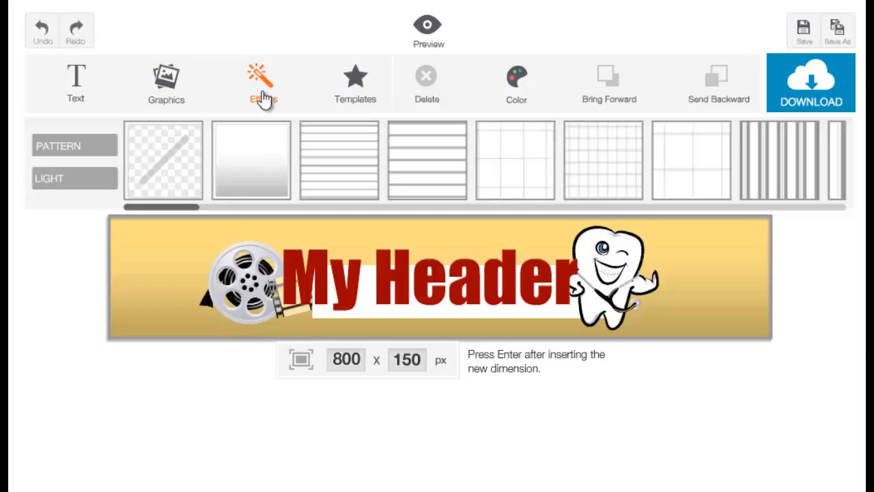
left_click_drag(168, 209, 162, 247)
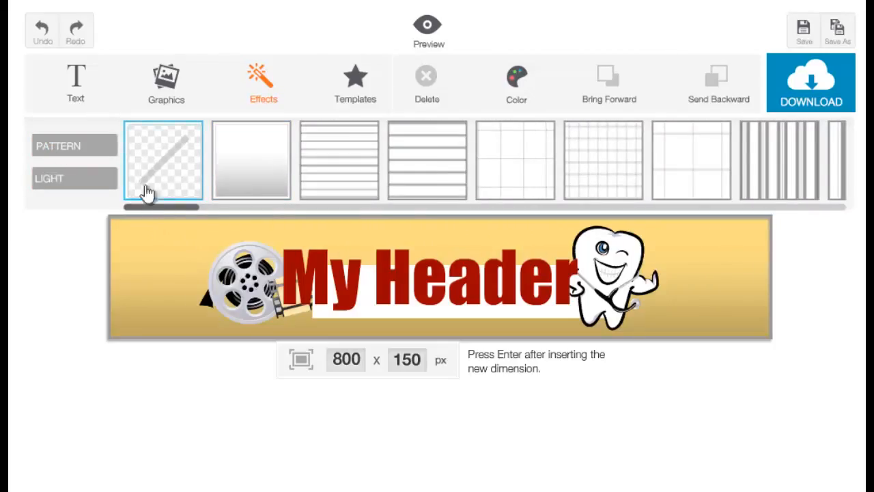
left_click(68, 189)
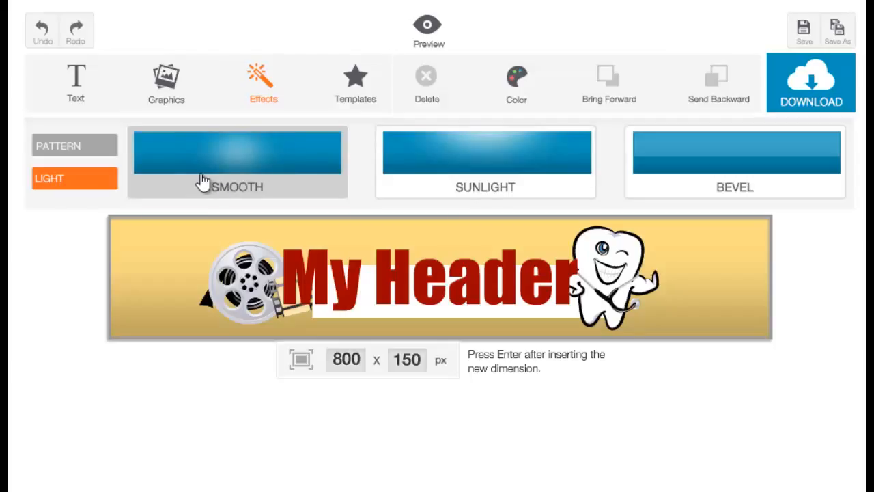
left_click(157, 317)
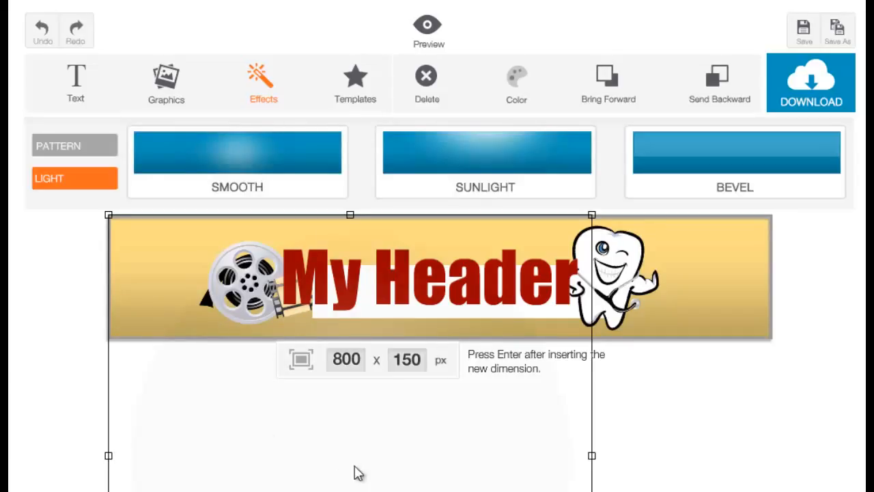
left_click_drag(341, 473, 443, 276)
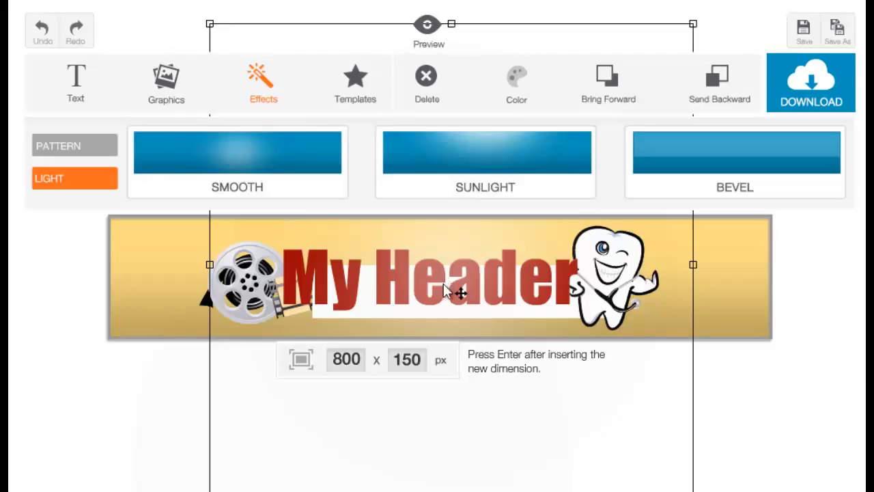
left_click_drag(455, 299, 459, 296)
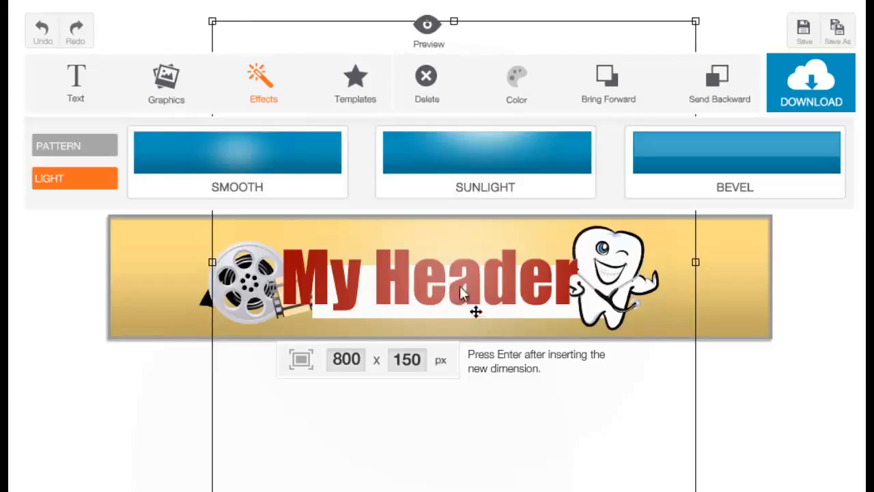
left_click(717, 97)
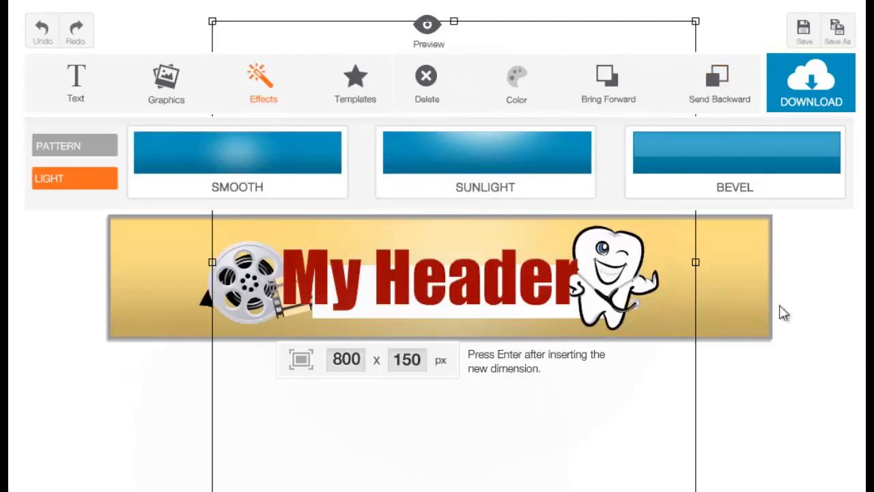
left_click(737, 301)
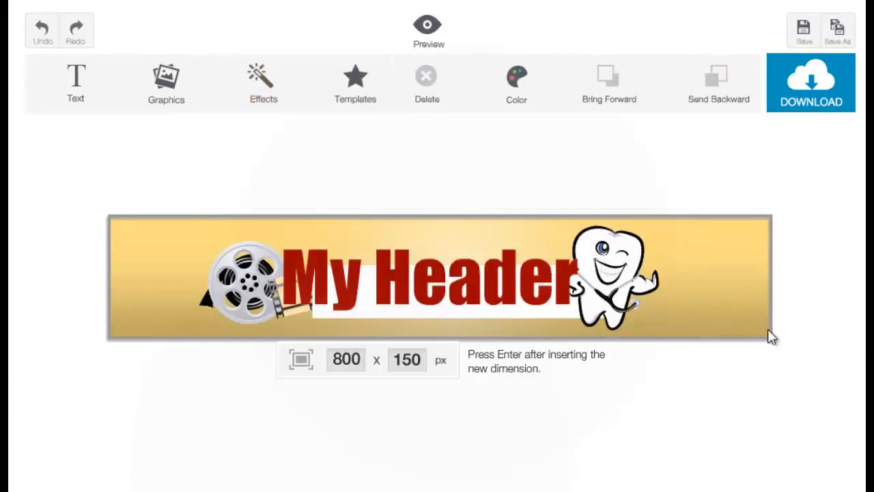
Delete the Smooth light effect from the header.
left_click(466, 443)
key("Delete")
left_click(471, 238)
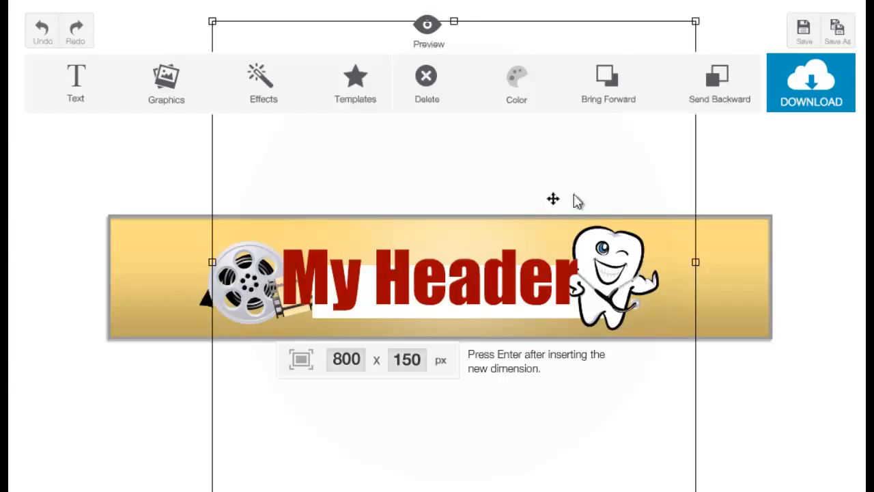
left_click(551, 197)
Add the Sunlight light effect, slightly reduced and centered across the header, layered behind the title.
left_click(275, 95)
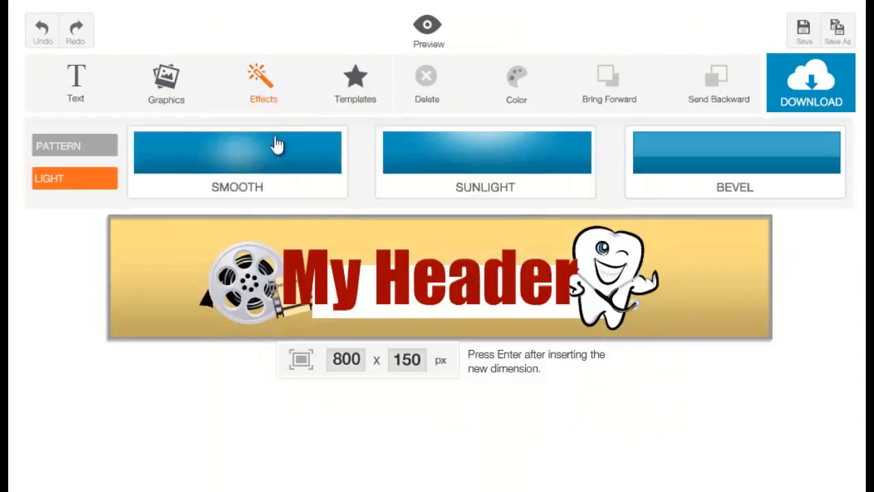
left_click(449, 193)
left_click(415, 246)
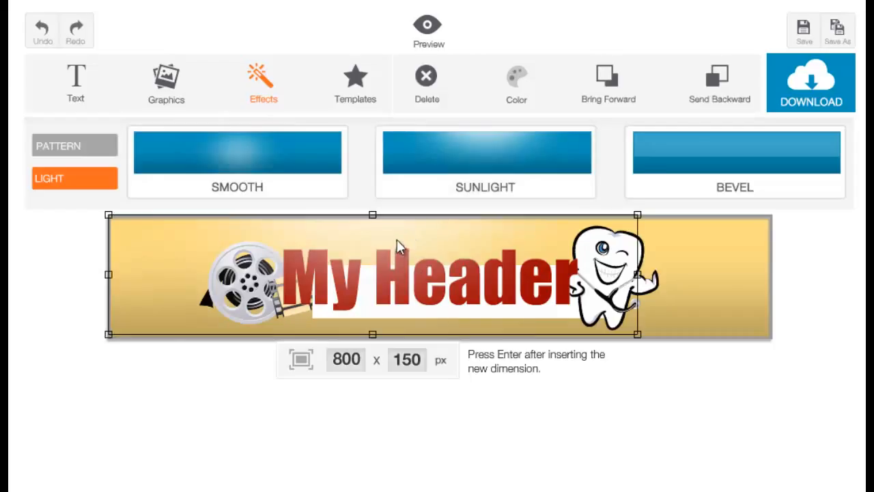
left_click_drag(397, 242, 488, 233)
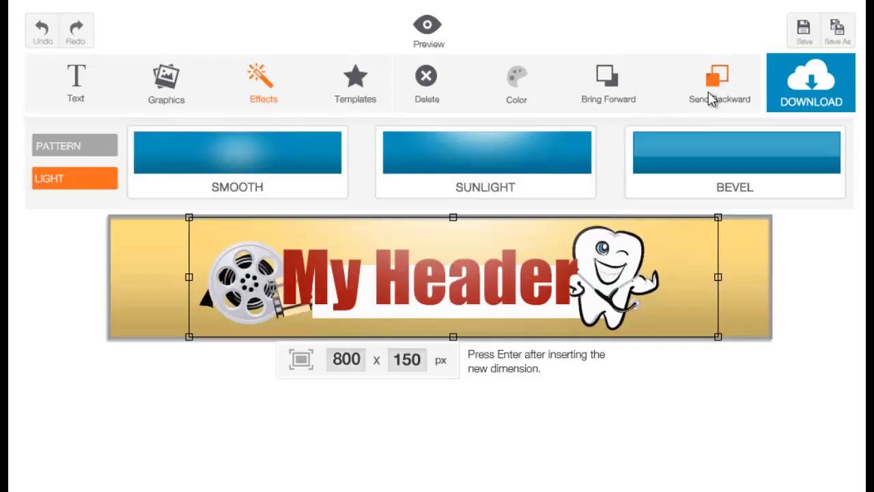
left_click_drag(722, 345, 699, 327)
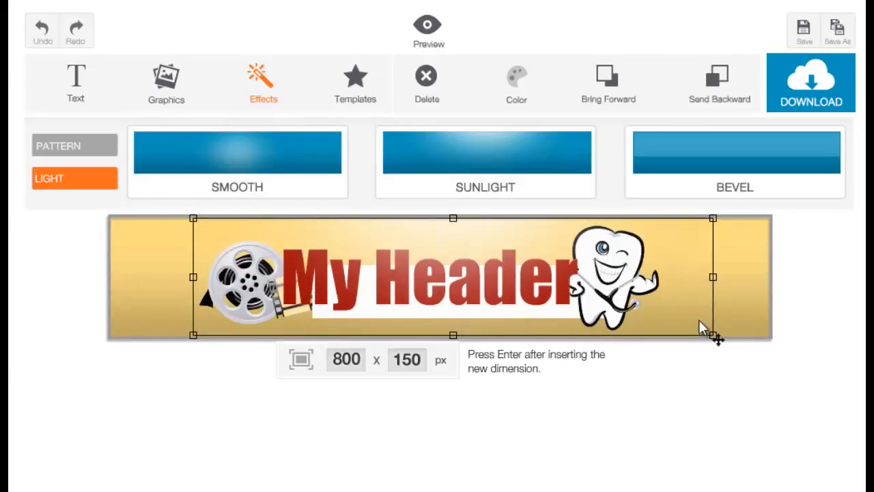
left_click(735, 92)
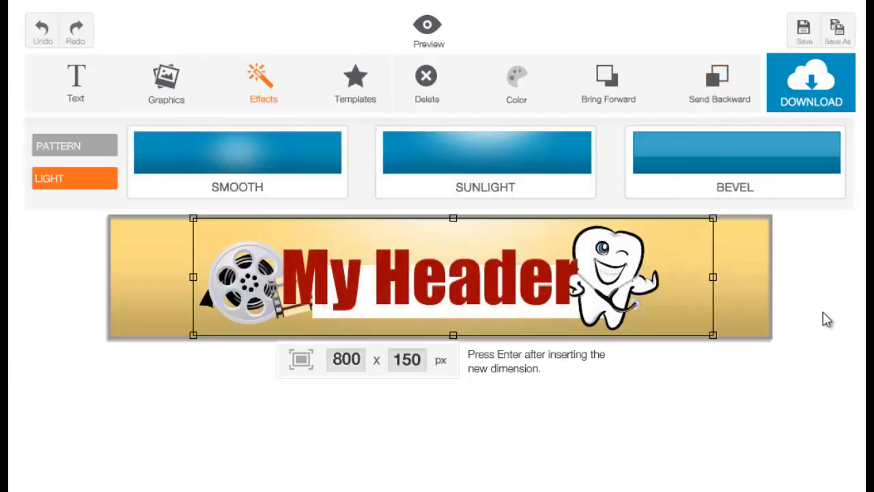
Delete the Sunlight light effect from the header.
left_click(738, 319)
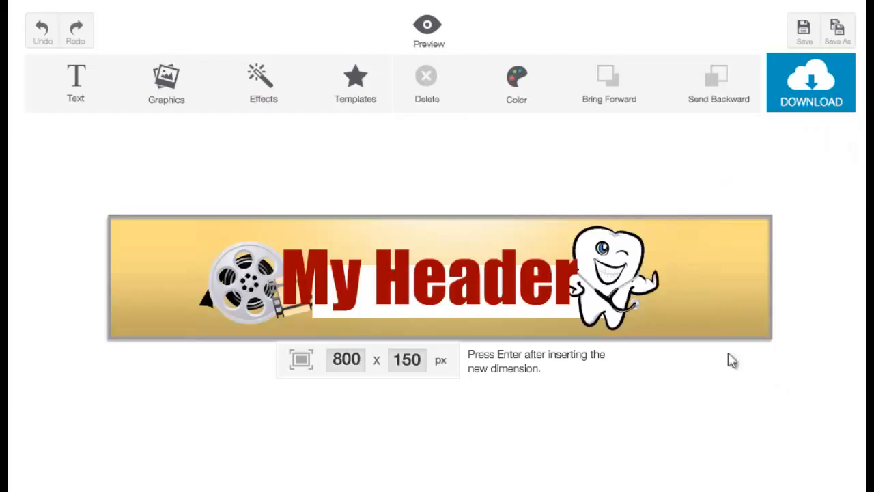
left_click(521, 243)
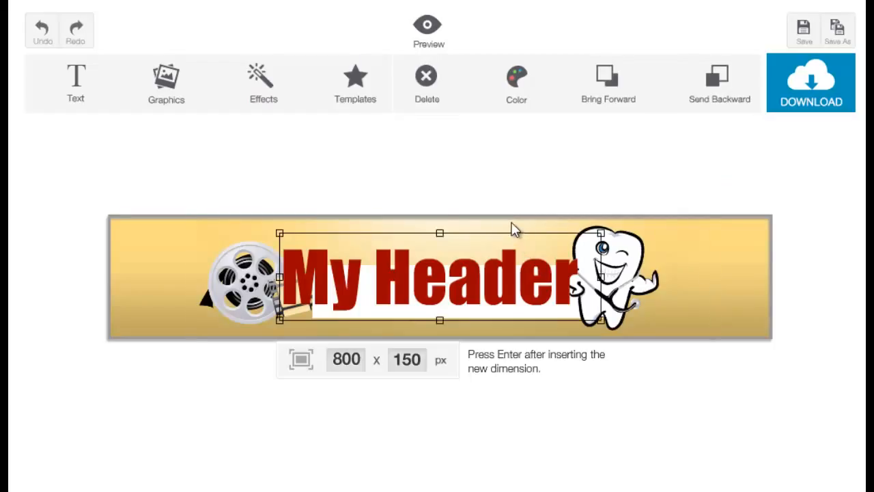
left_click(514, 228)
key("Delete")
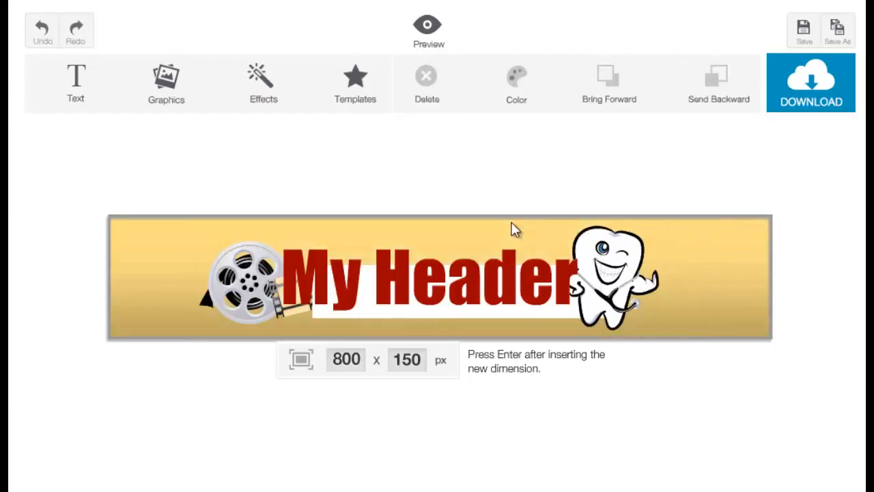
Add the Bevel light effect and resize it to span the full width of the header's upper half.
left_click(271, 76)
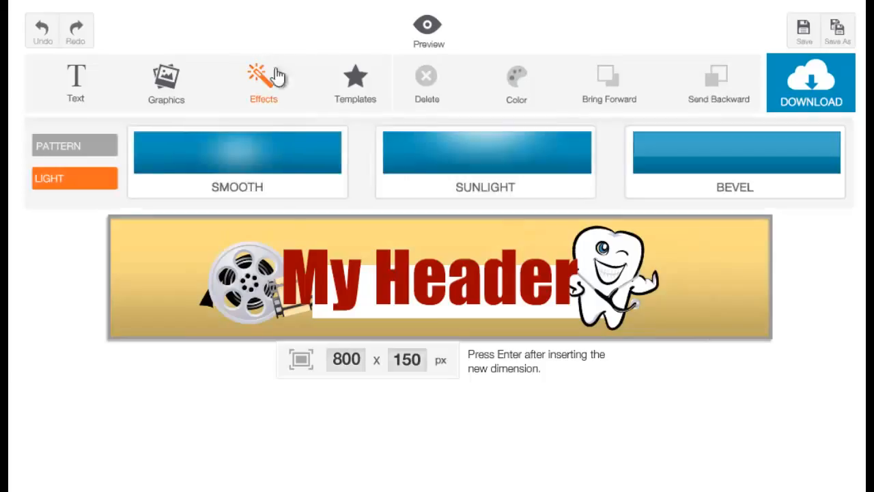
left_click(753, 179)
left_click(709, 281)
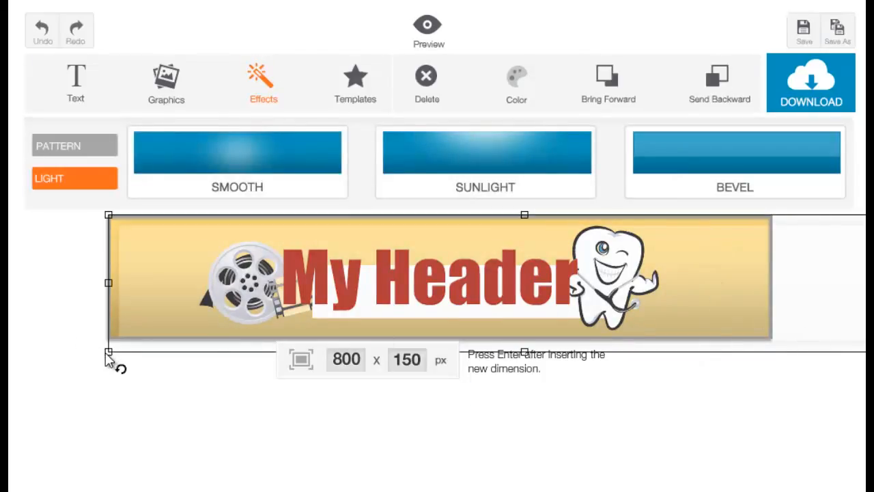
left_click_drag(108, 360, 228, 351)
left_click(120, 328)
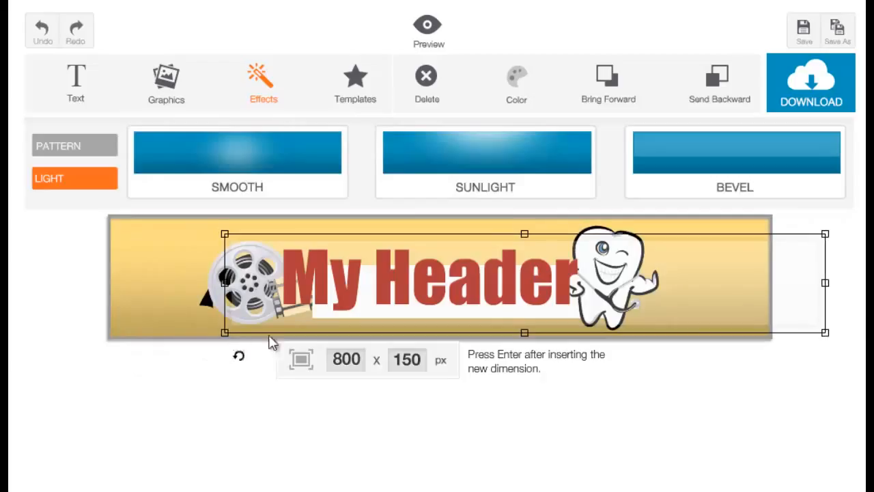
left_click_drag(742, 307, 621, 256)
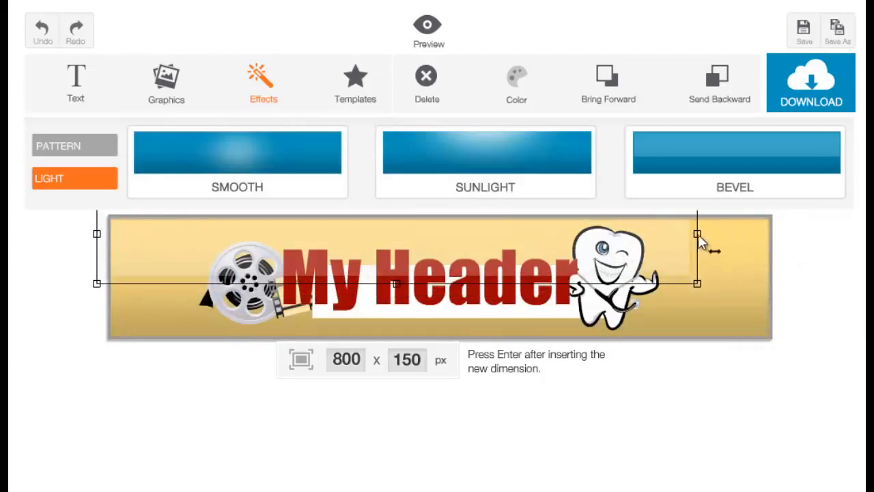
left_click_drag(701, 237, 770, 236)
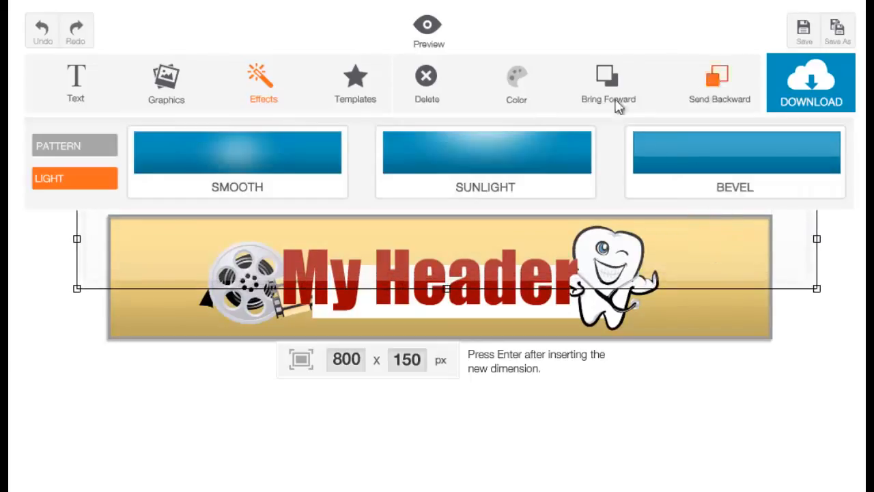
Send the Bevel effect backward so it sits behind the title and the film reel and tooth graphics.
left_click(720, 93)
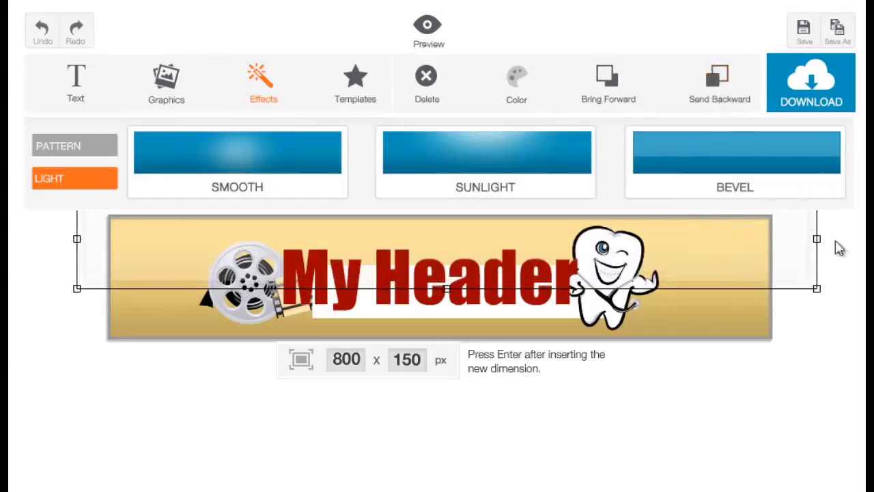
left_click(759, 304)
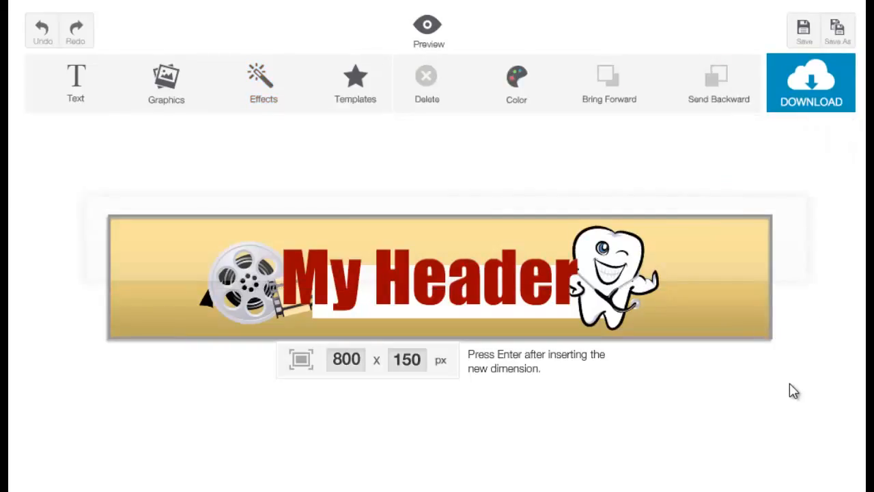
left_click(751, 246)
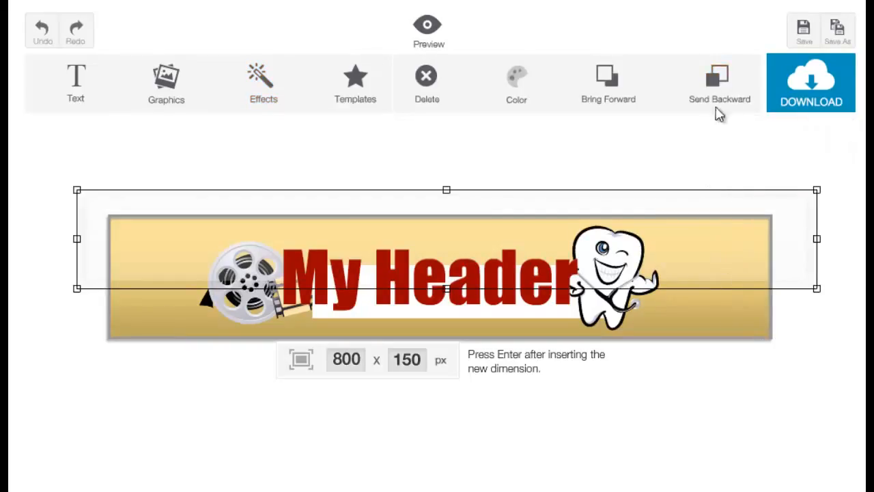
left_click(717, 113)
left_click(695, 292)
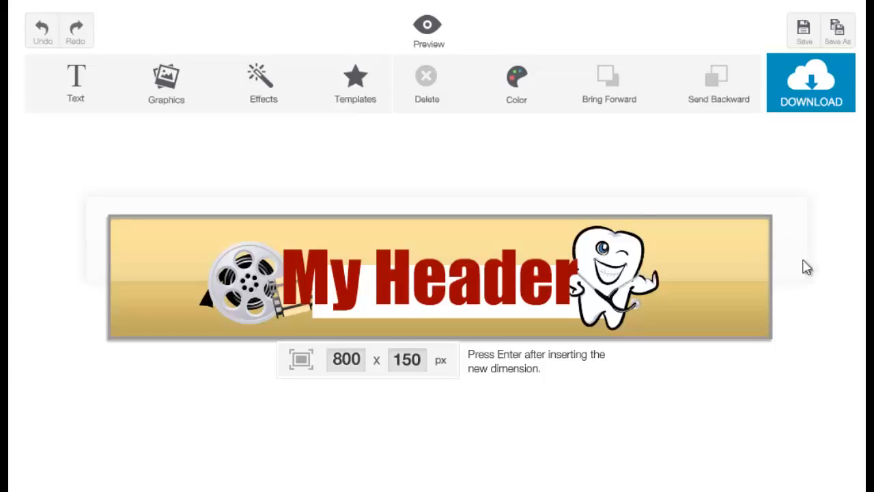
left_click(268, 79)
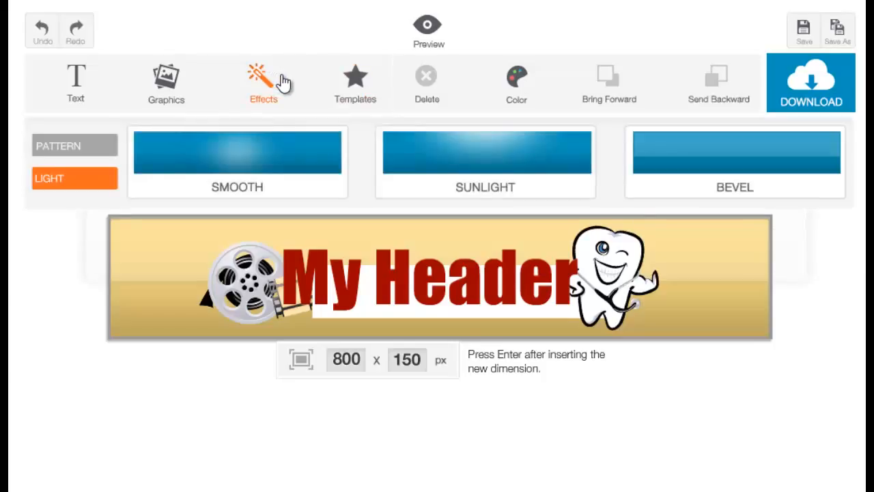
left_click(282, 83)
left_click(711, 295)
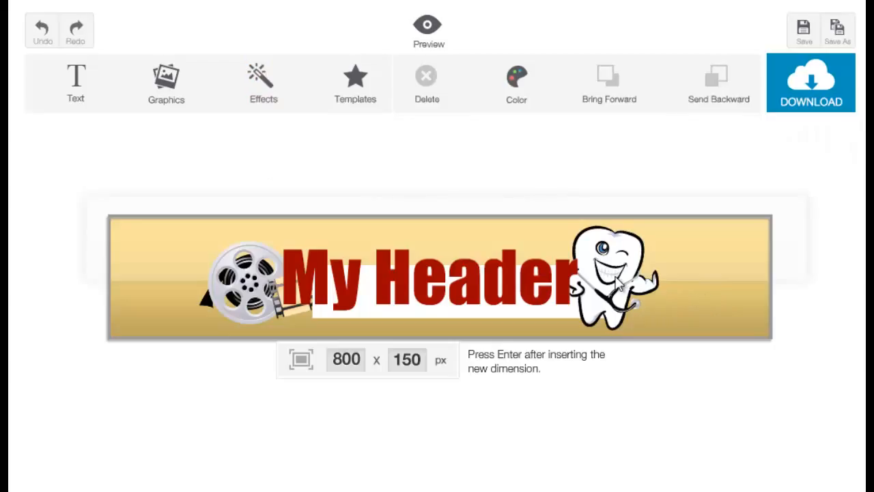
left_click(554, 317)
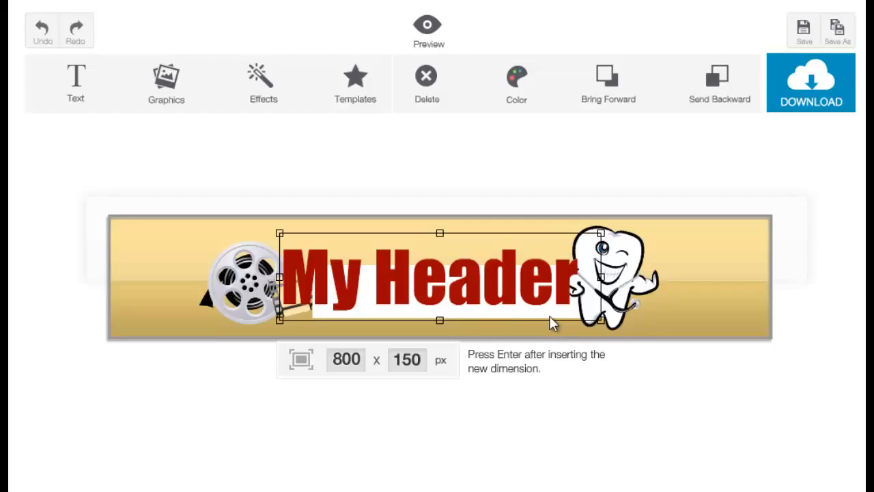
left_click_drag(492, 311, 489, 324)
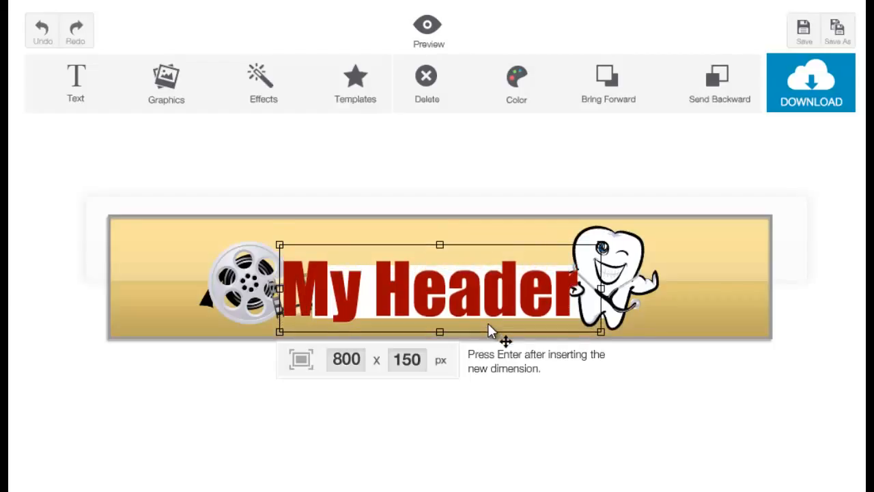
key("ctrl+z")
left_click(571, 319)
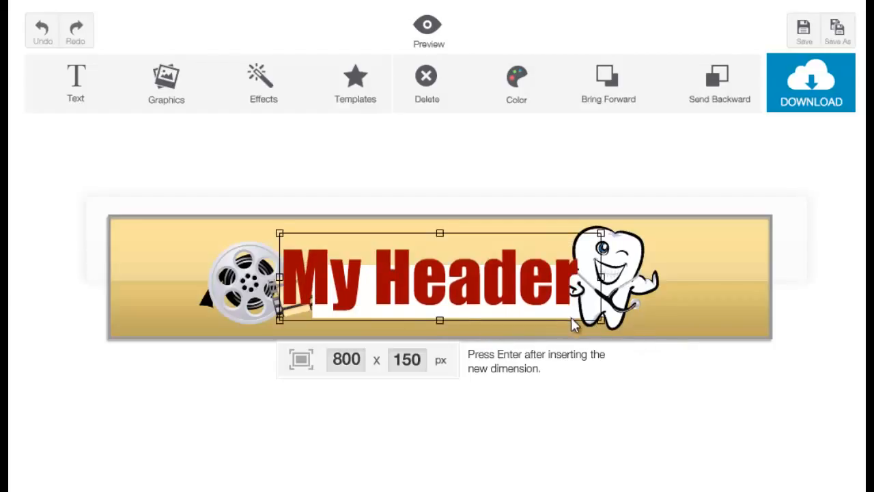
Delete the white bar behind the title, moving the tooth graphic aside and back next to the title.
left_click_drag(623, 316, 682, 316)
left_click(598, 310)
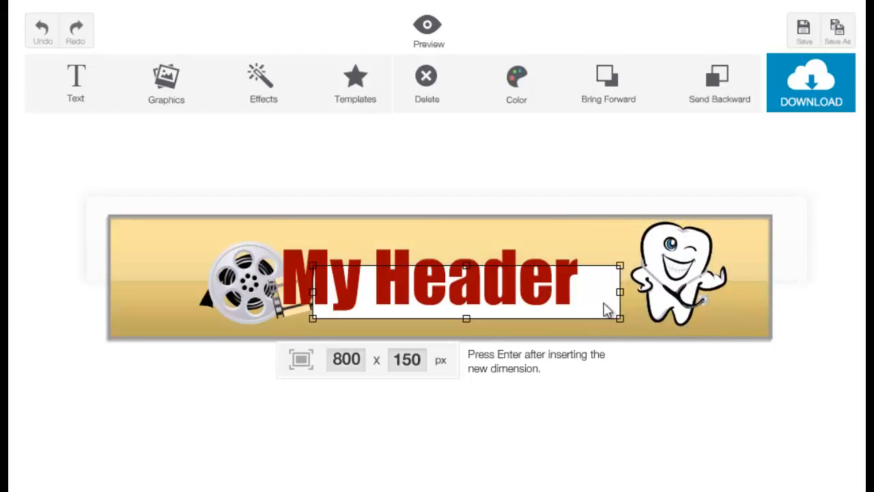
left_click(442, 95)
left_click(685, 297)
left_click_drag(684, 297, 615, 302)
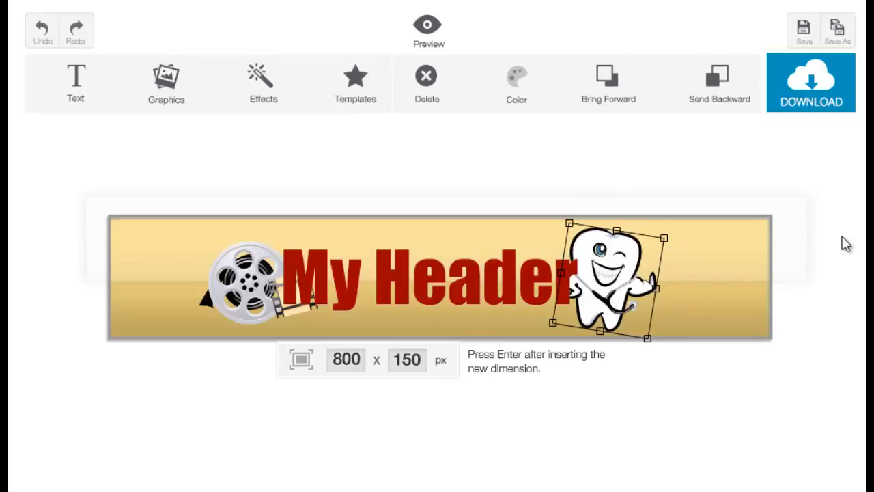
Preview the header and save the design under the name "My Header 1".
left_click(444, 41)
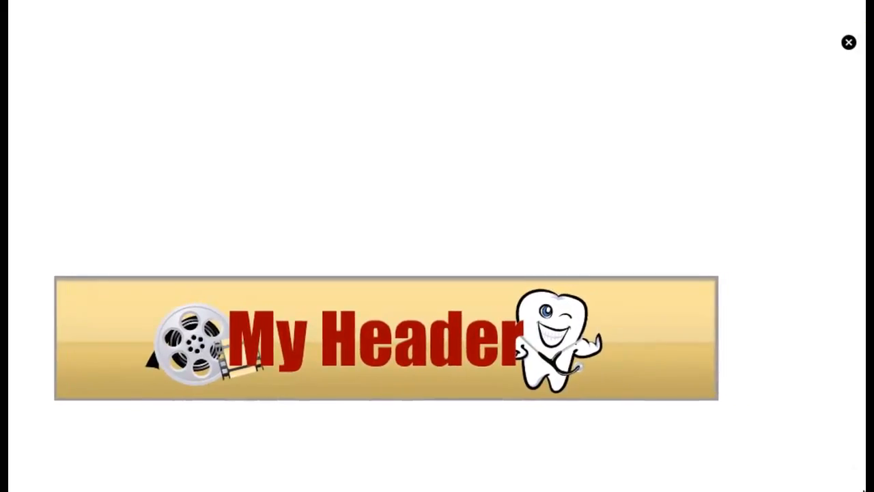
left_click(849, 45)
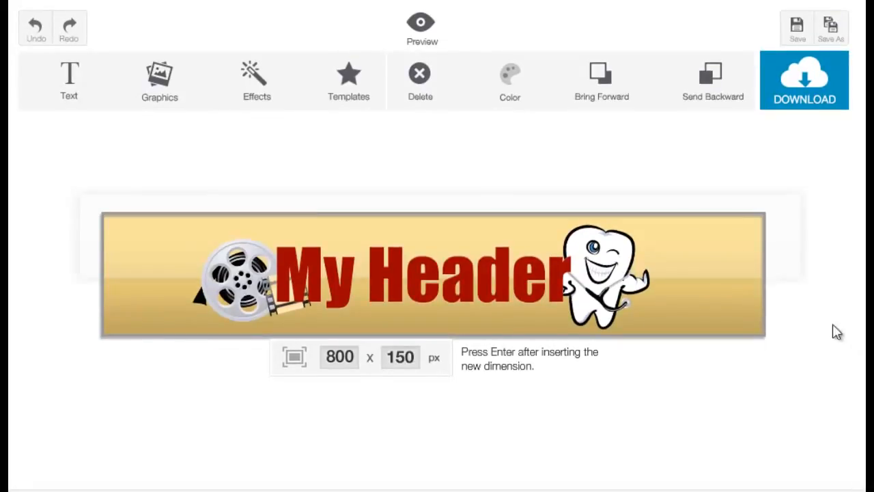
left_click(797, 40)
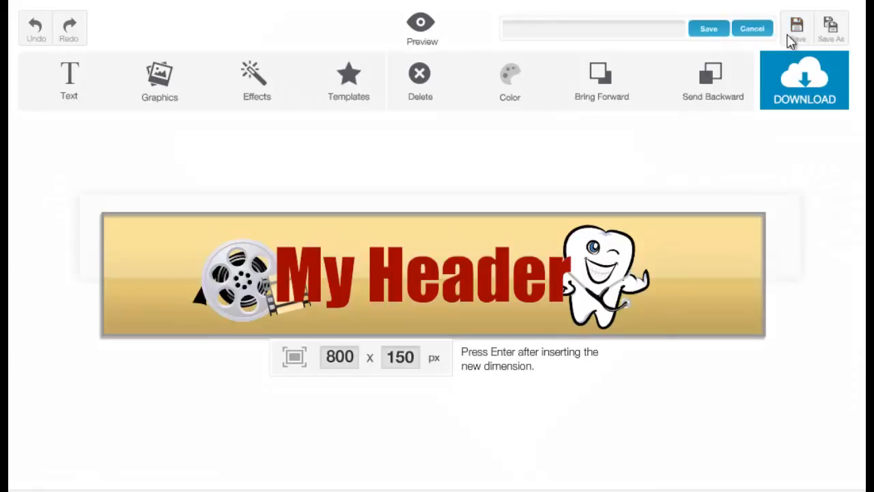
left_click(553, 25)
type("My Header1")
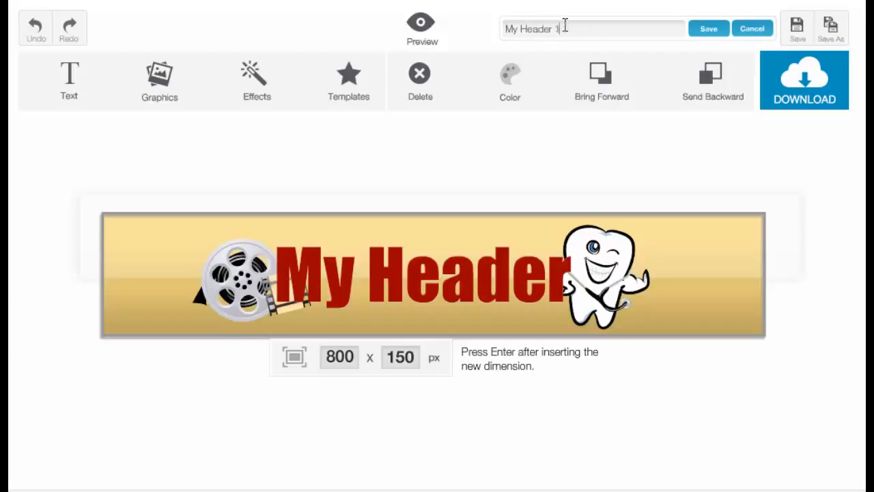
left_click(699, 34)
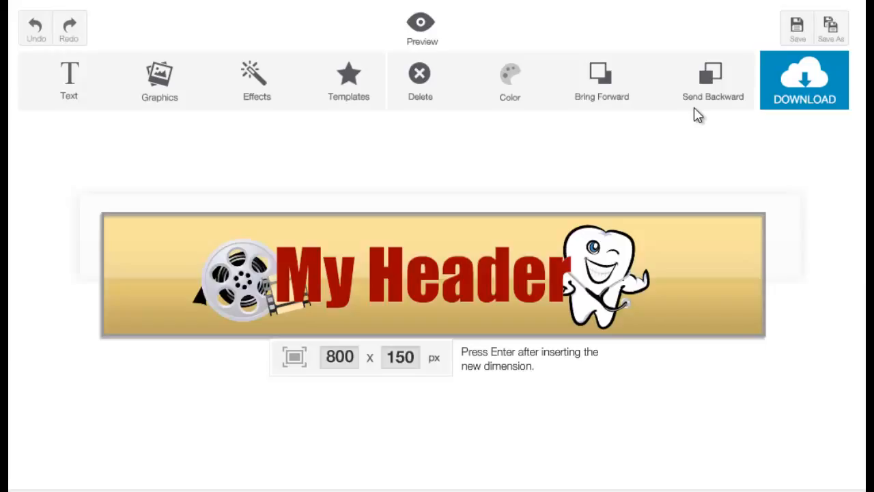
Save a copy of the design under the name "my header 2".
left_click(839, 31)
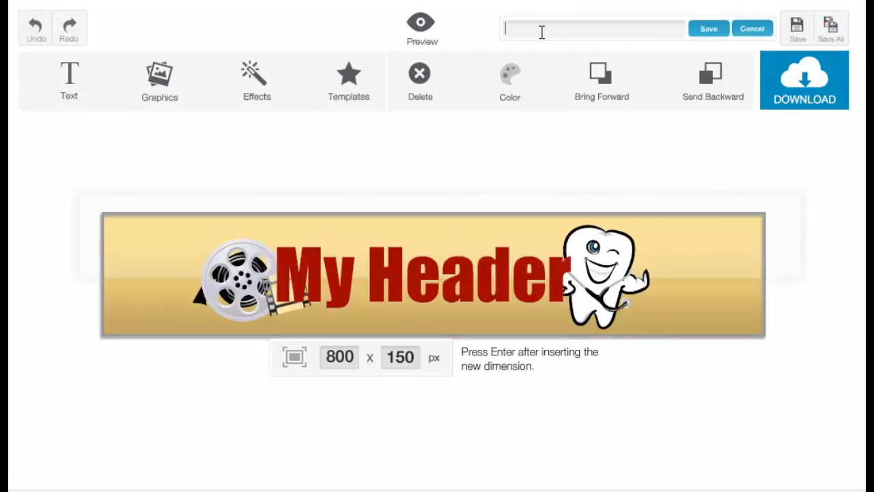
type("my header 2")
left_click(694, 30)
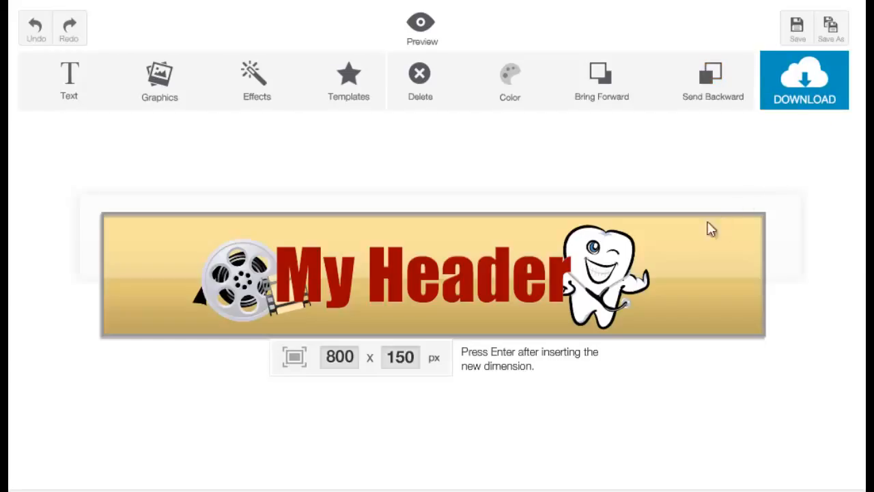
Download the header as a PNG image named "my sample header" into New folder.
left_click(792, 111)
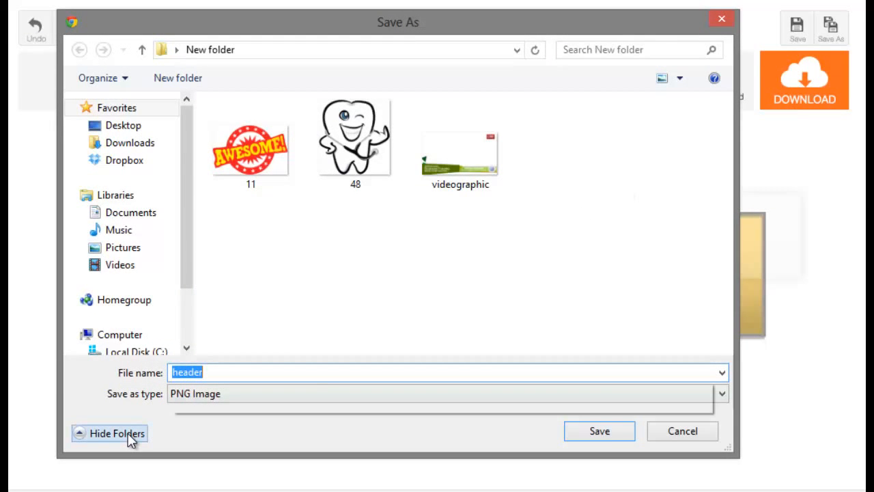
type("my s")
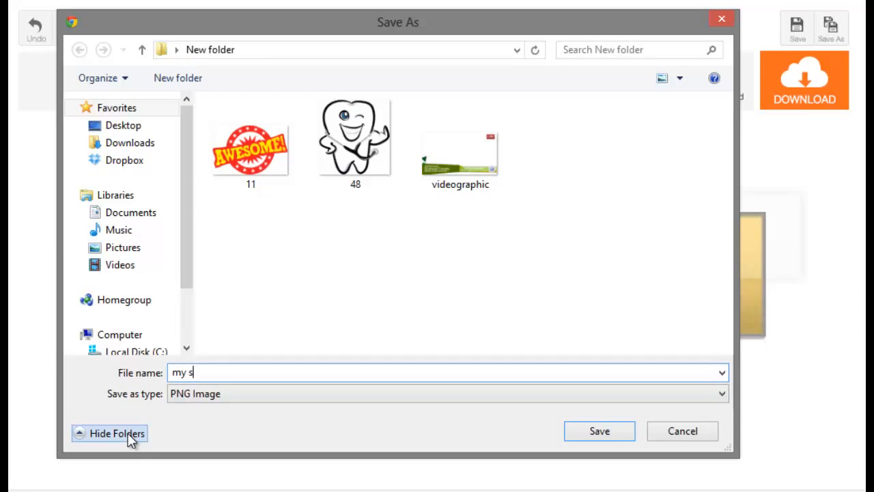
type("ample header")
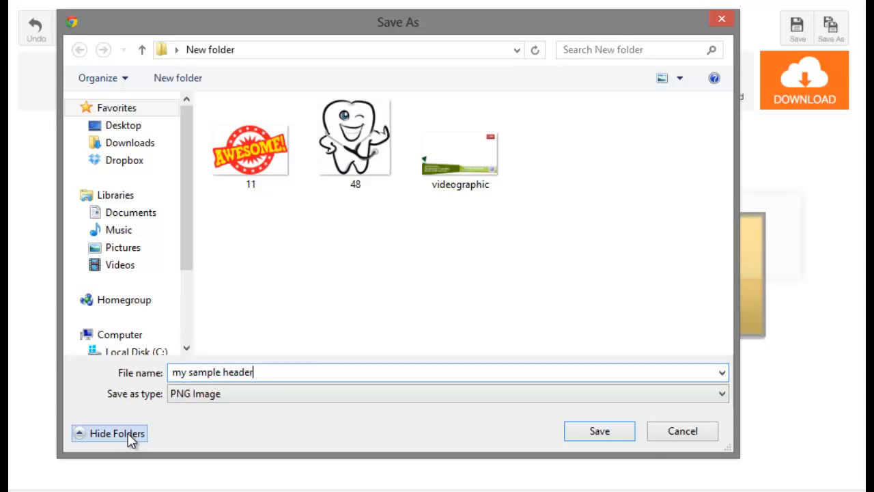
left_click(609, 437)
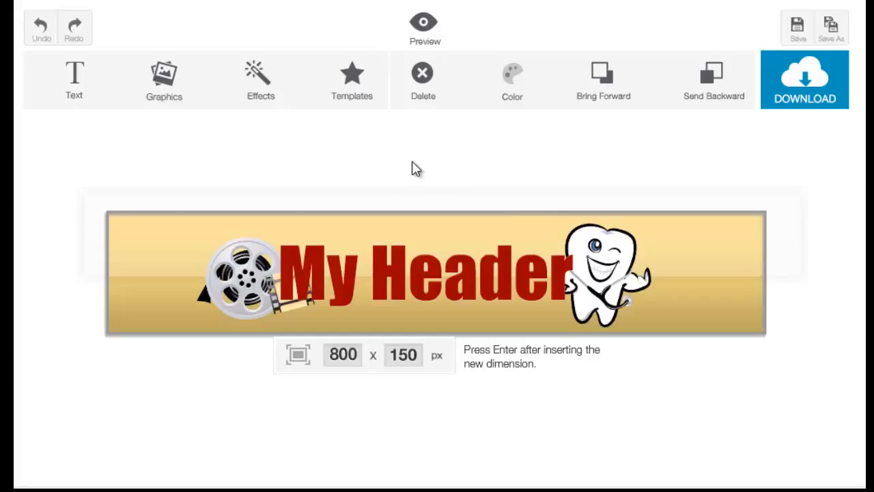
Load the yellow TAXI New-York header template from the end of the template list and select its "New-York" text.
left_click(353, 78)
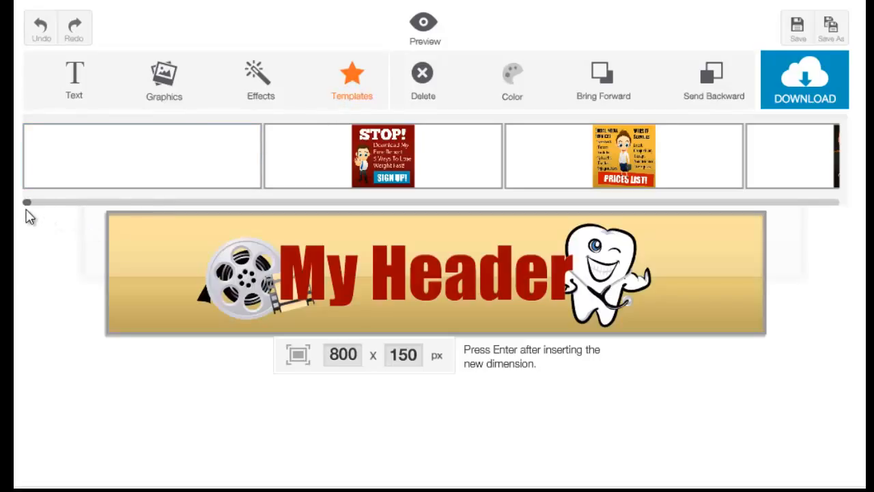
left_click_drag(28, 205, 32, 204)
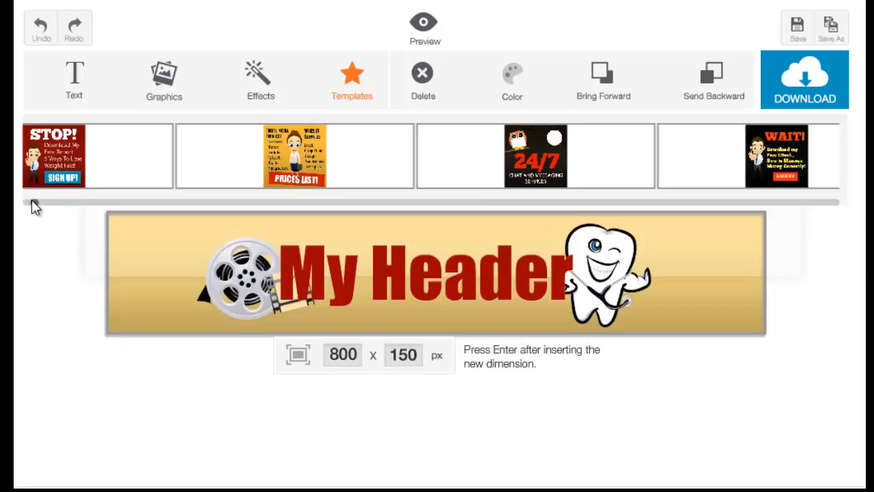
left_click_drag(33, 204, 842, 224)
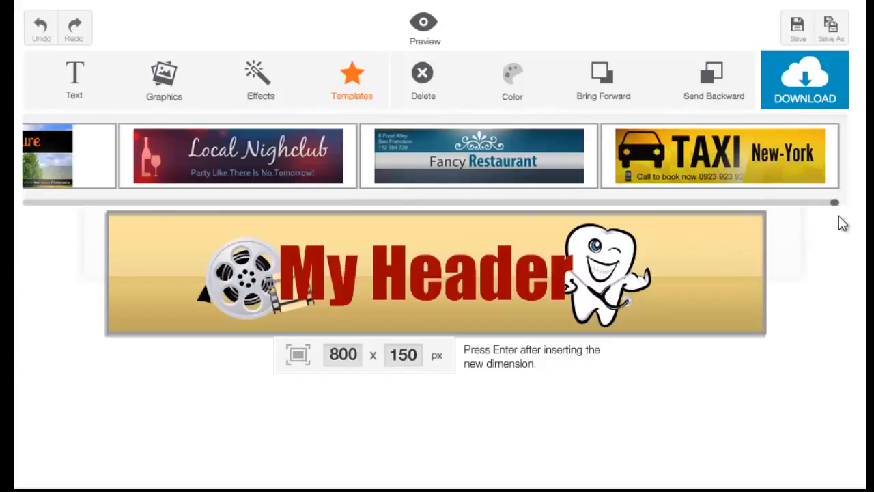
left_click(808, 187)
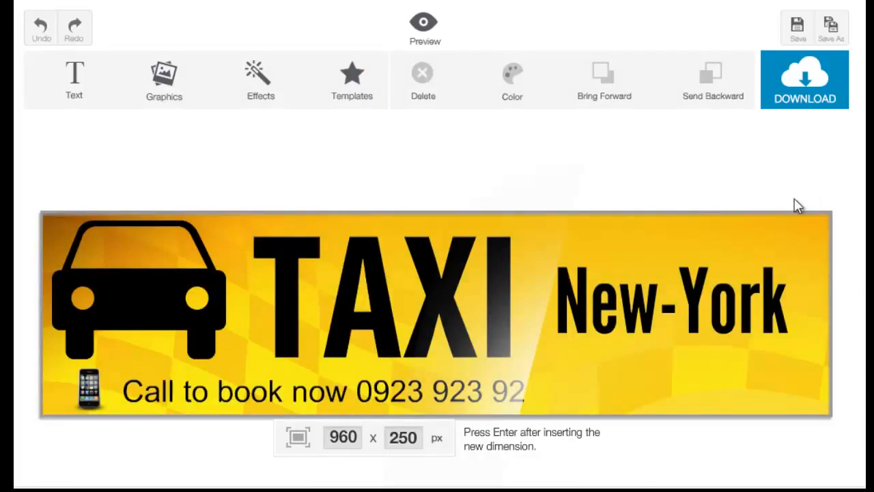
left_click(722, 327)
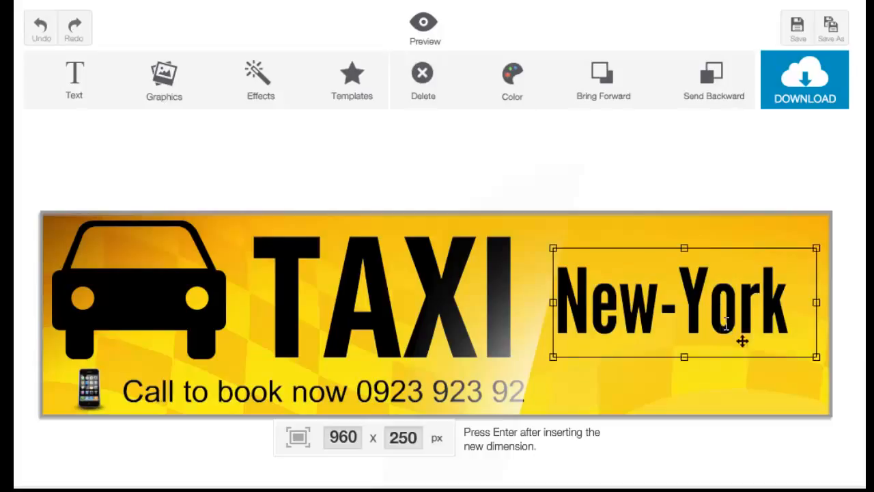
Replace the "New-York" text on the taxi header with "L.A.".
double_click(726, 326)
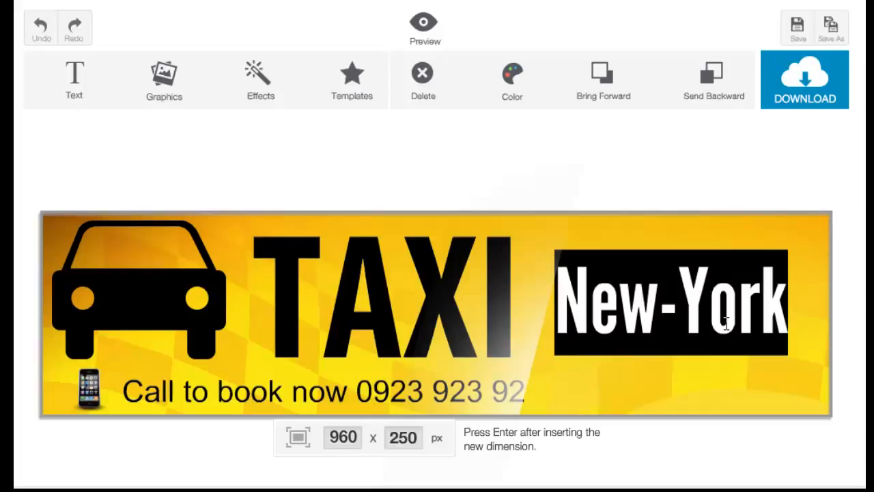
type("LA")
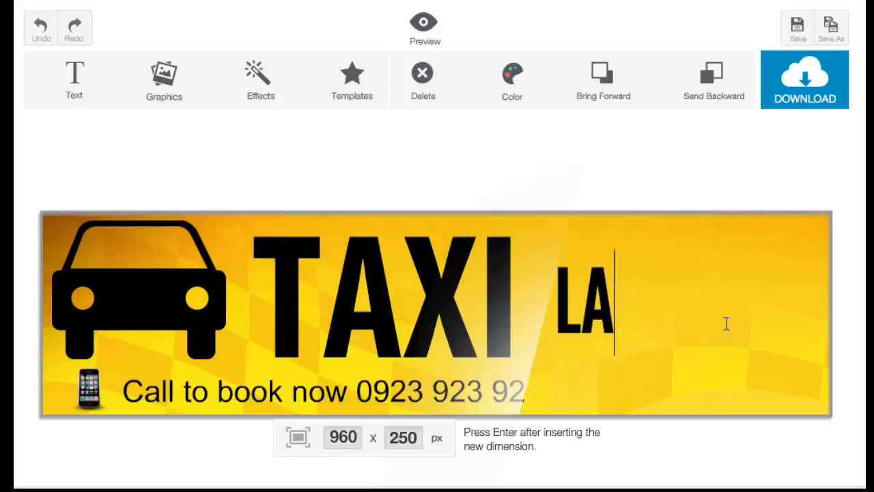
key("BackSpace")
type(".A.")
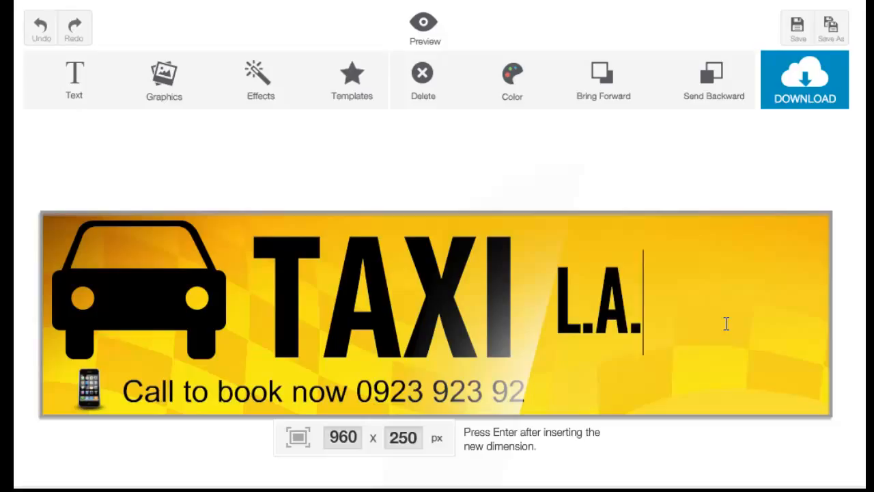
Tilt the car graphic slightly counterclockwise, enlarge the phone icon to about one and a half times its size, and select the header background.
left_click(175, 304)
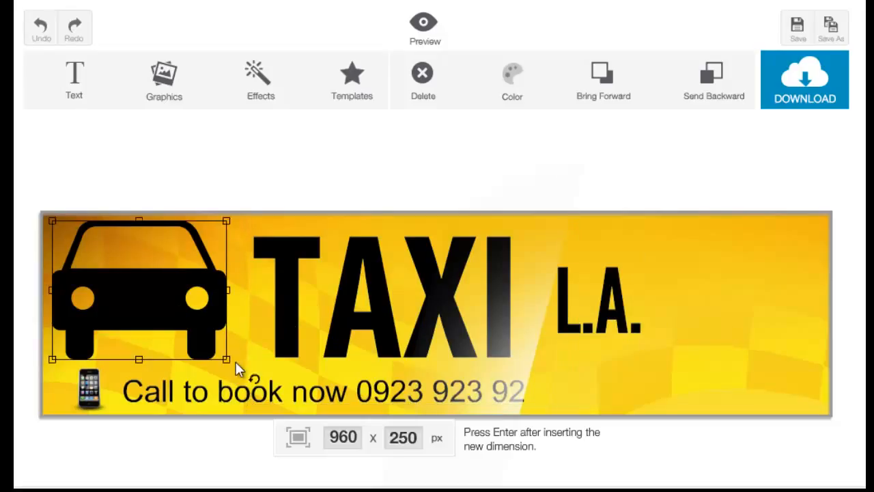
left_click_drag(230, 362, 254, 358)
left_click(106, 395)
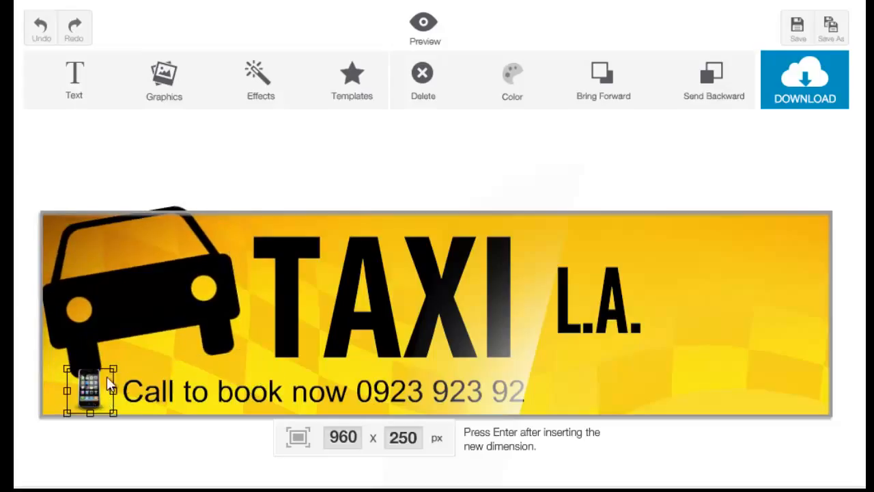
left_click_drag(112, 368, 137, 353)
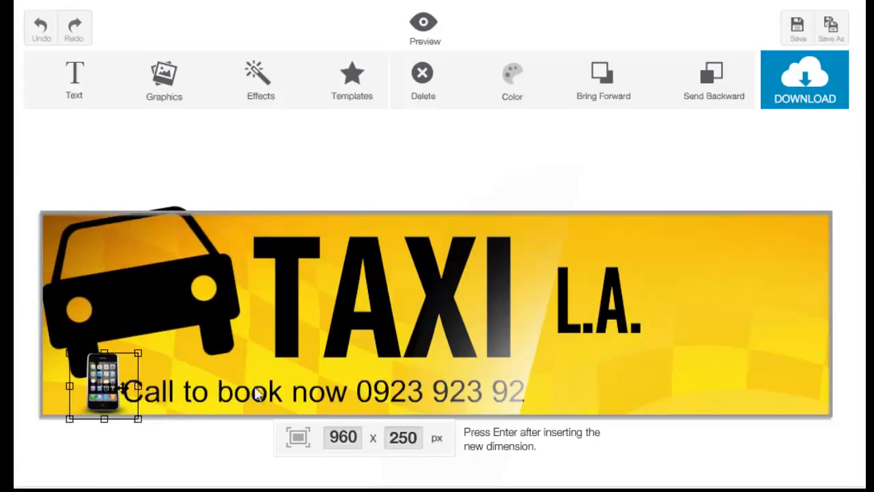
left_click(443, 372)
left_click(632, 343)
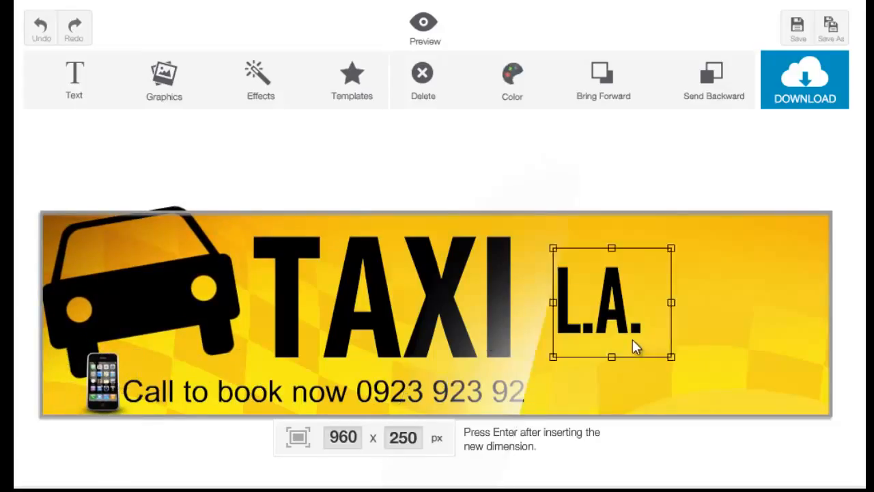
left_click(696, 385)
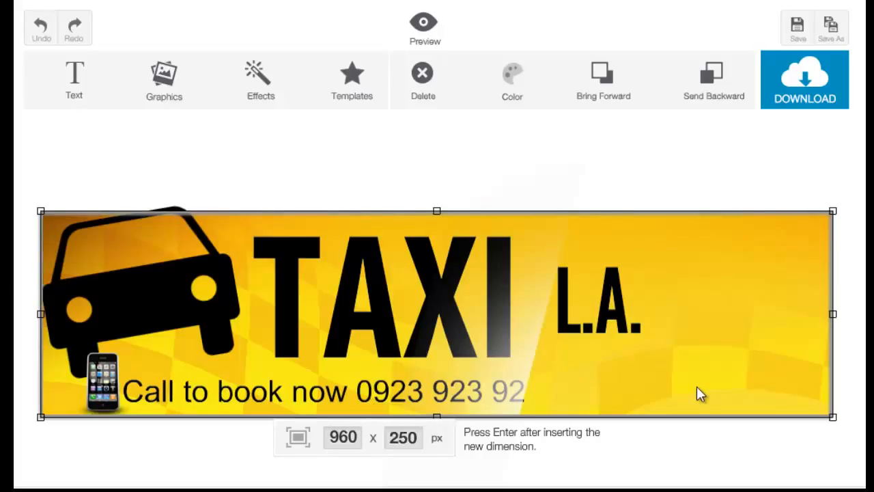
Load the "Professional Taxi Services – Want Taxi?" template from the middle of the template list and select its yellow band.
left_click(358, 85)
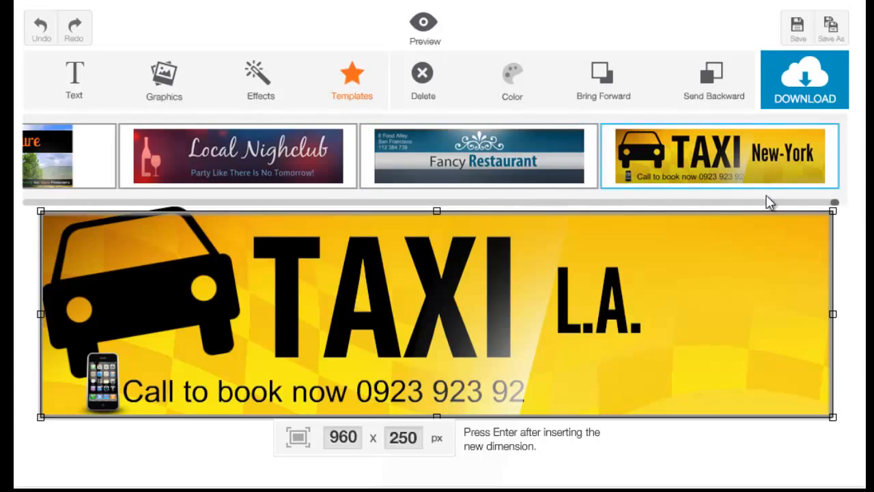
left_click_drag(834, 202, 459, 205)
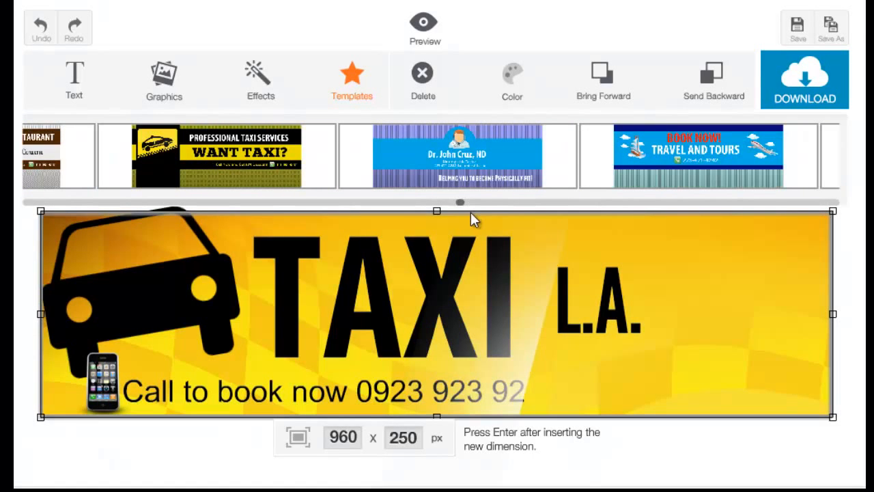
left_click(242, 181)
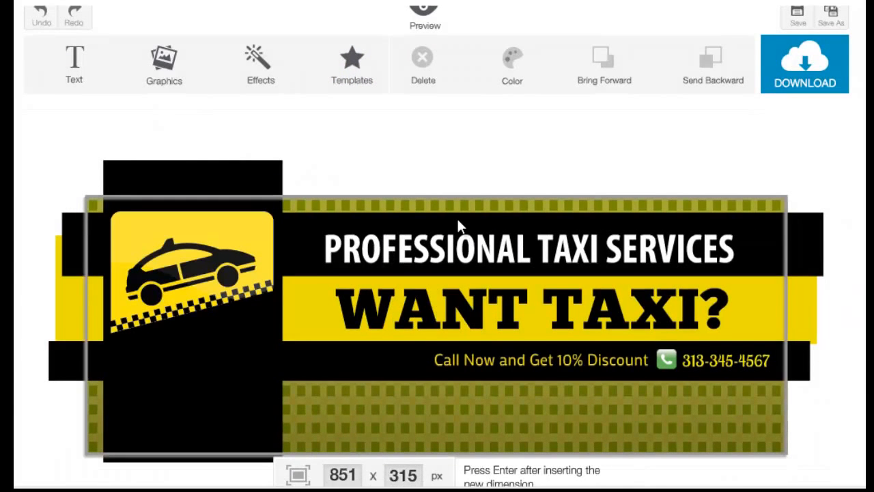
left_click(503, 290)
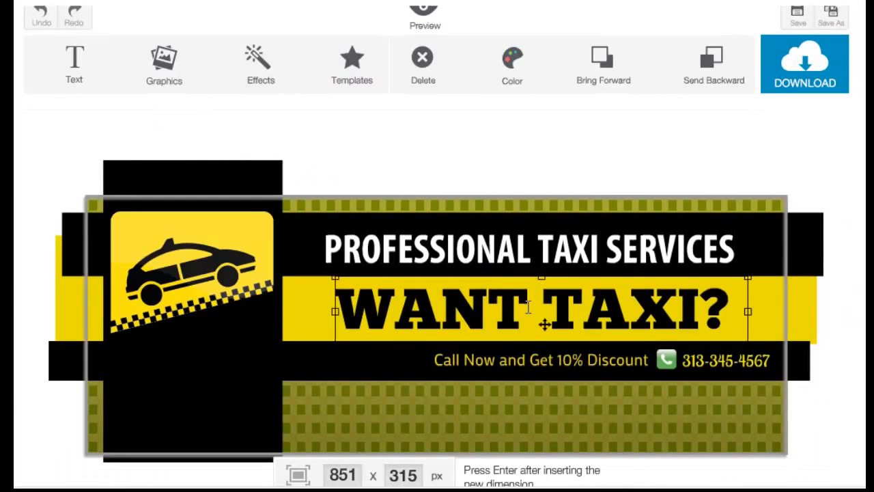
left_click(295, 304)
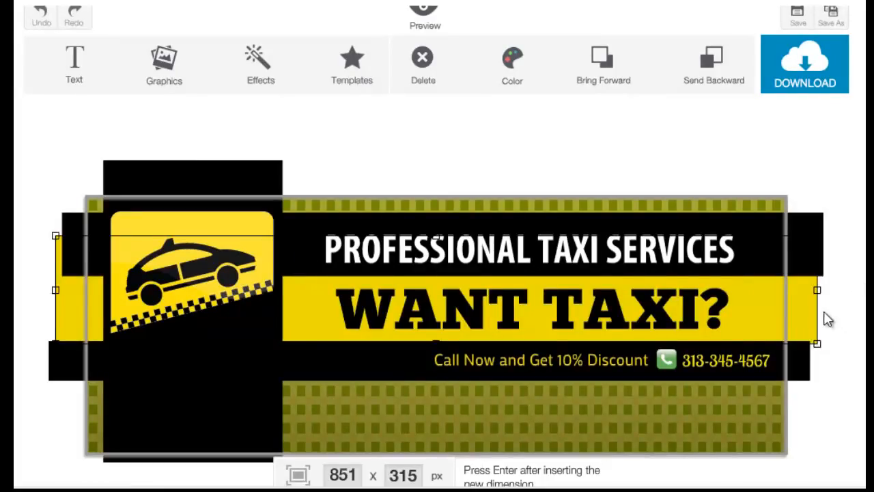